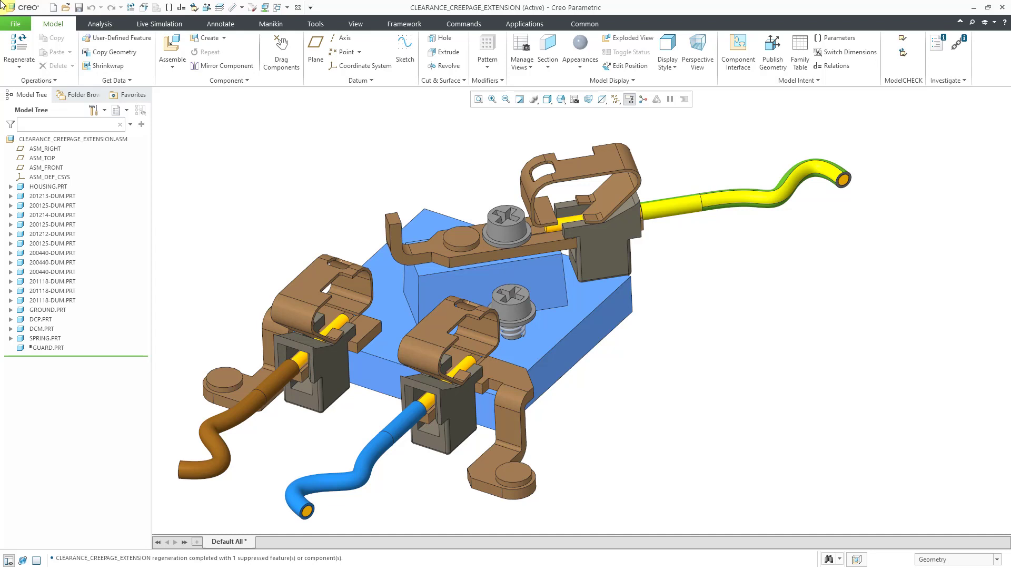
# Start a Clearance and Creepage Analysis and load the saved session CCX Demo.ccxs.
pyautogui.click(100, 24)
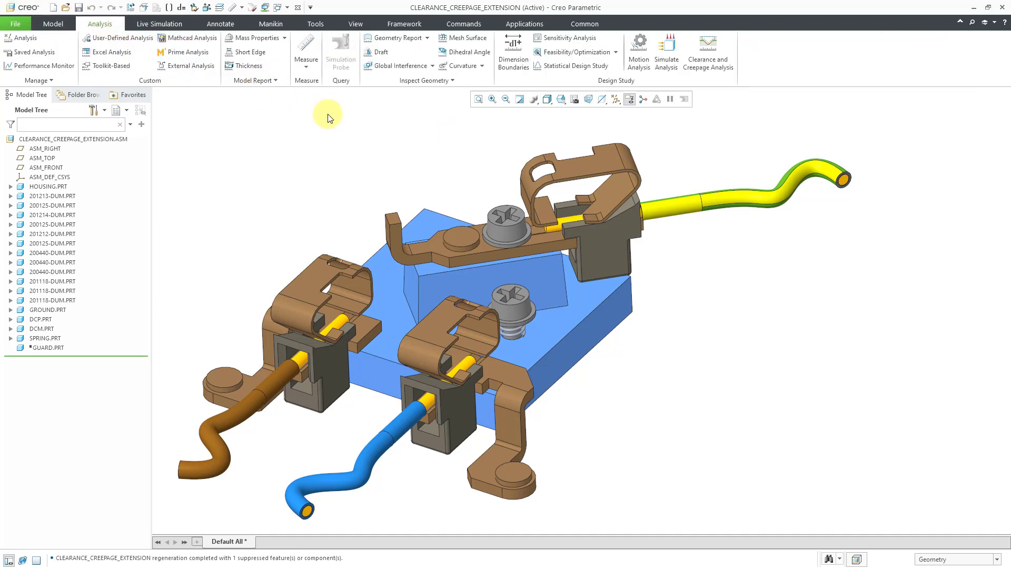
pyautogui.click(713, 67)
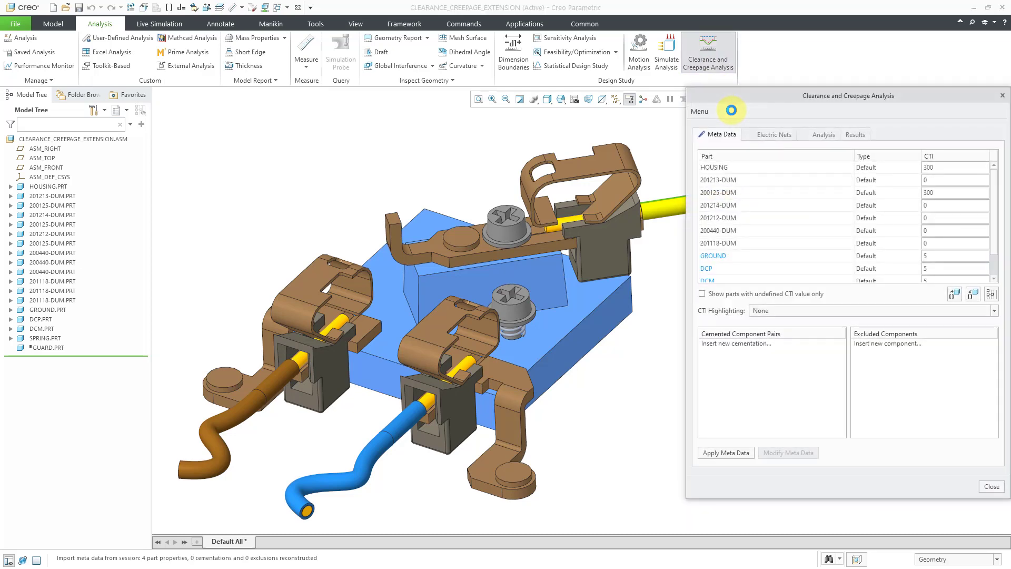
pyautogui.click(701, 112)
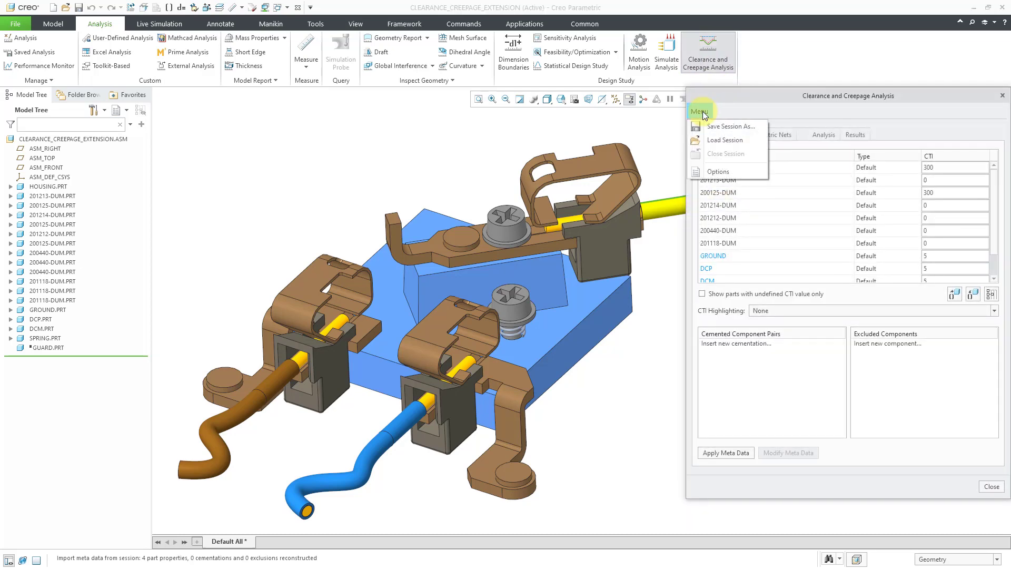
pyautogui.click(722, 138)
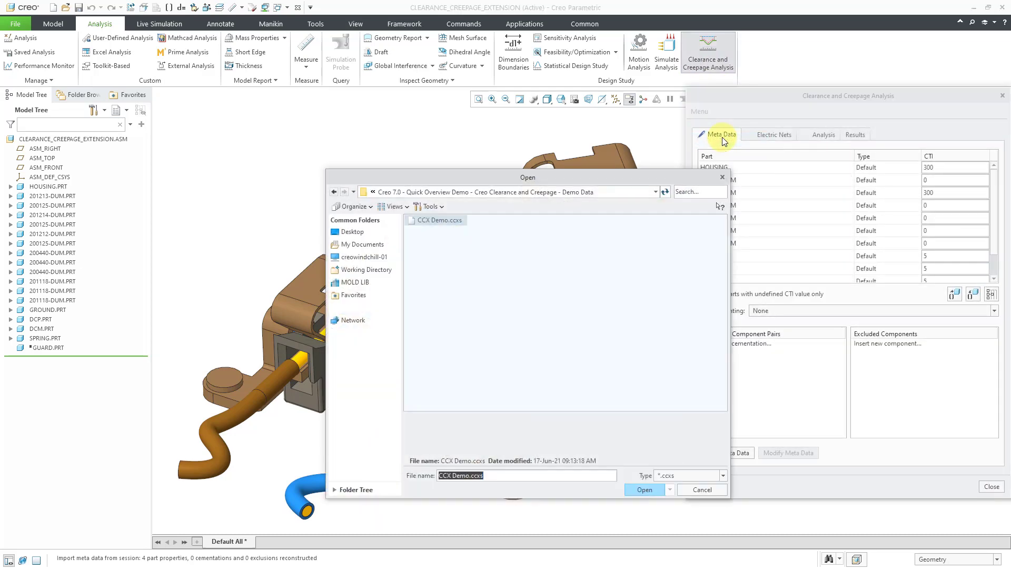
pyautogui.doubleClick(448, 221)
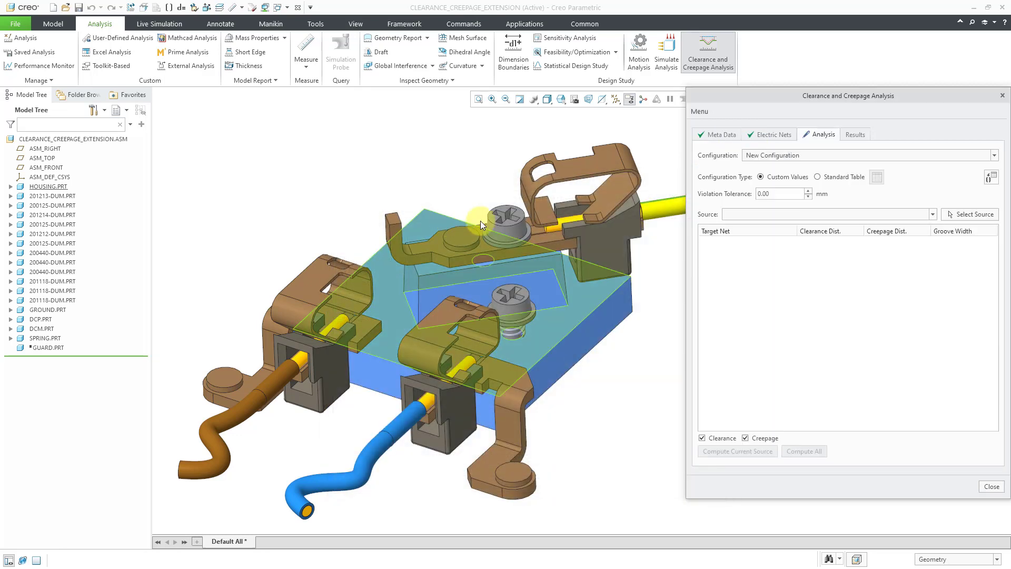
# Review the loaded session's meta data, electric nets and analysis configuration options.
pyautogui.click(721, 136)
pyautogui.click(774, 133)
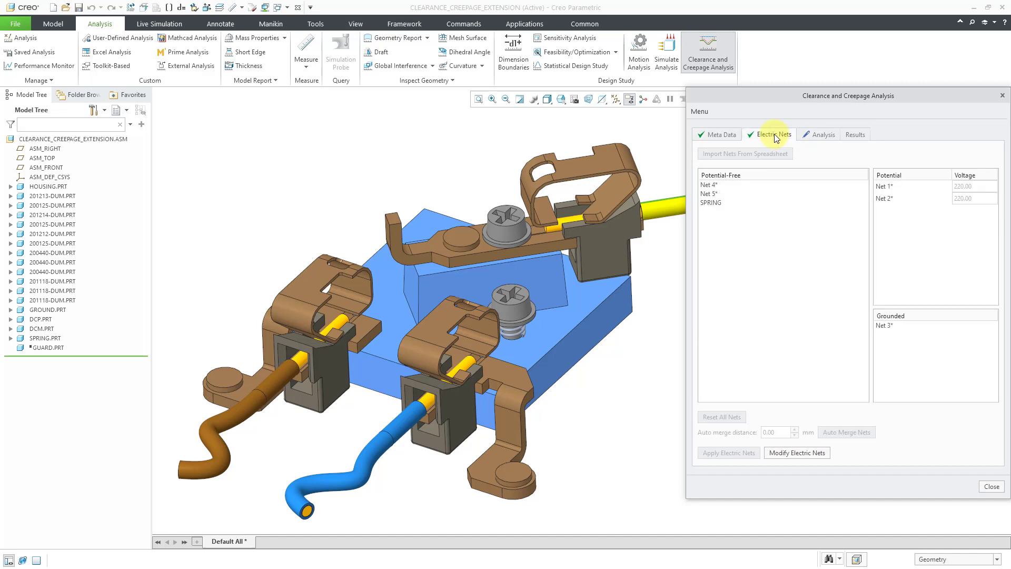
pyautogui.click(820, 138)
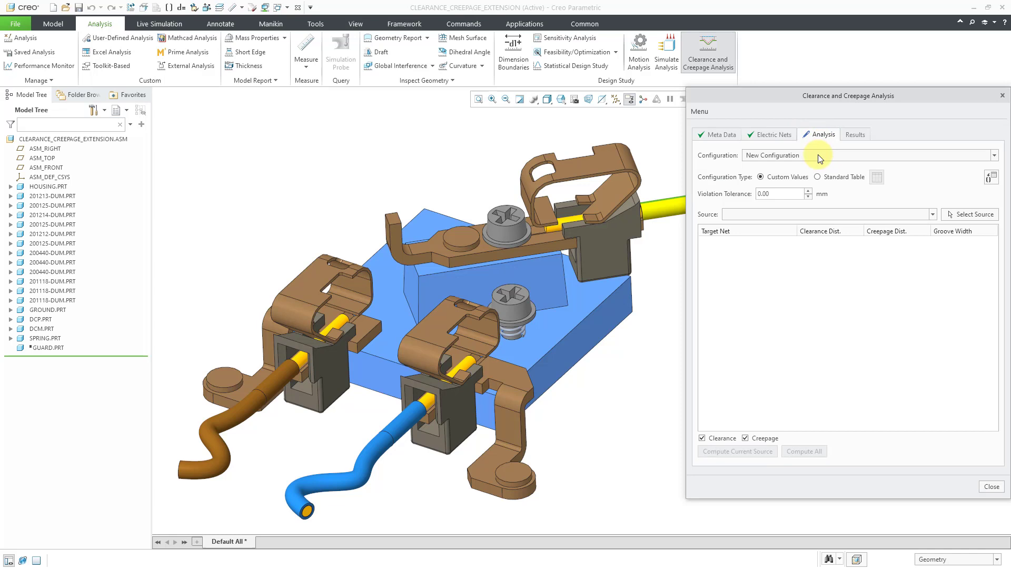
pyautogui.rightClick(818, 155)
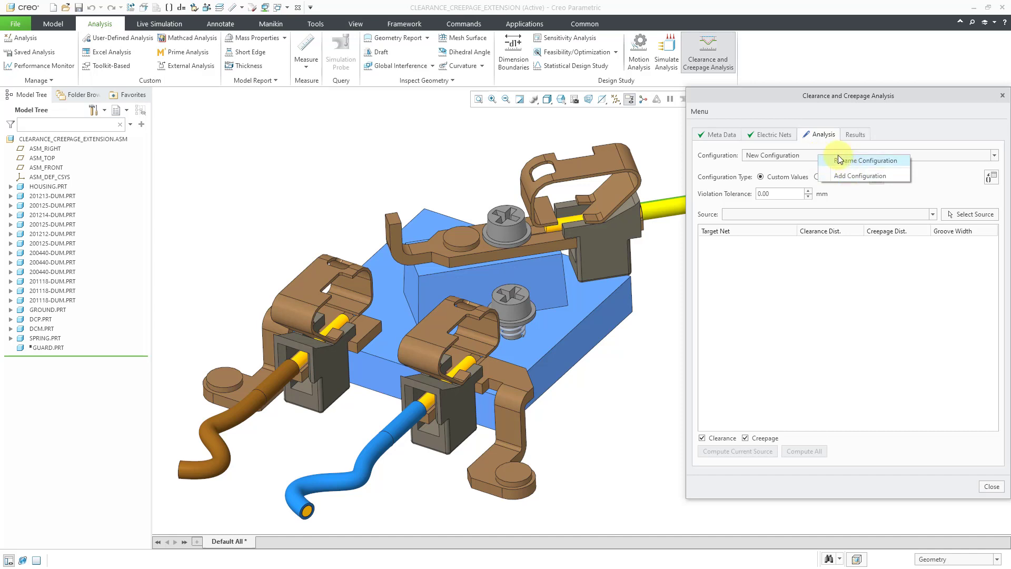
pyautogui.click(803, 158)
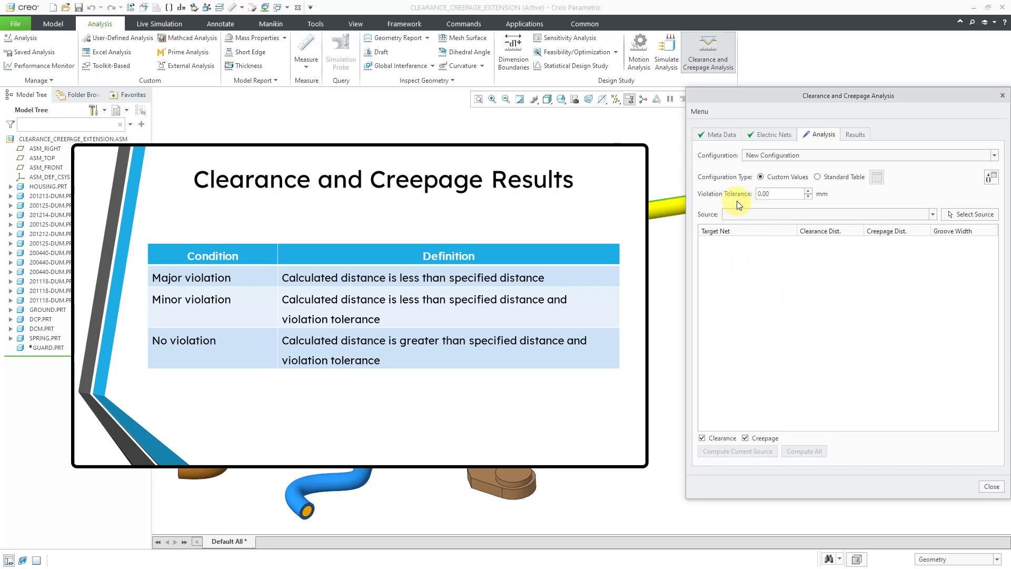
# Set the analysis violation tolerance to 2 mm and choose Net 1 as the source.
pyautogui.click(775, 193)
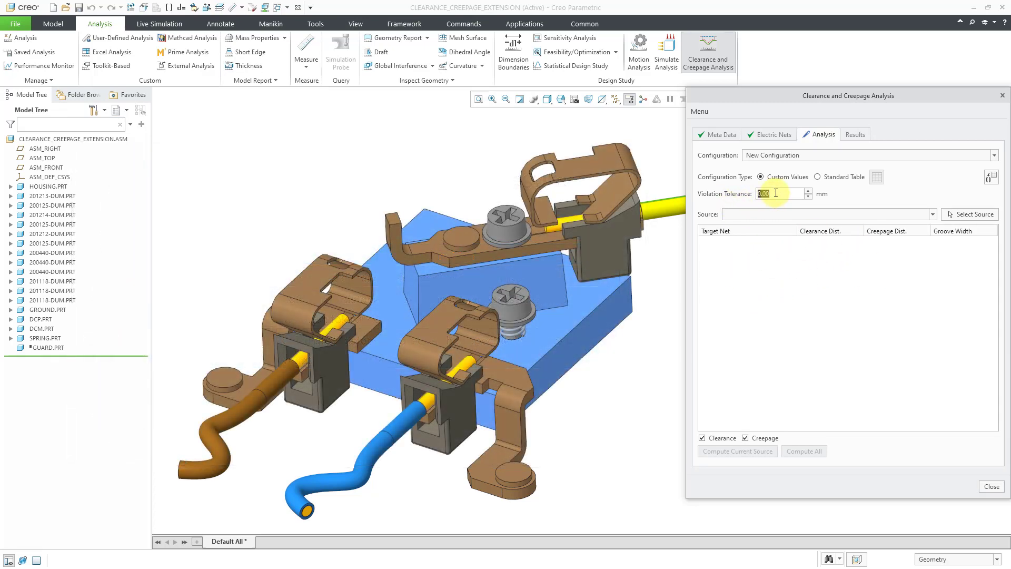
pyautogui.write('2')
pyautogui.press('Return')
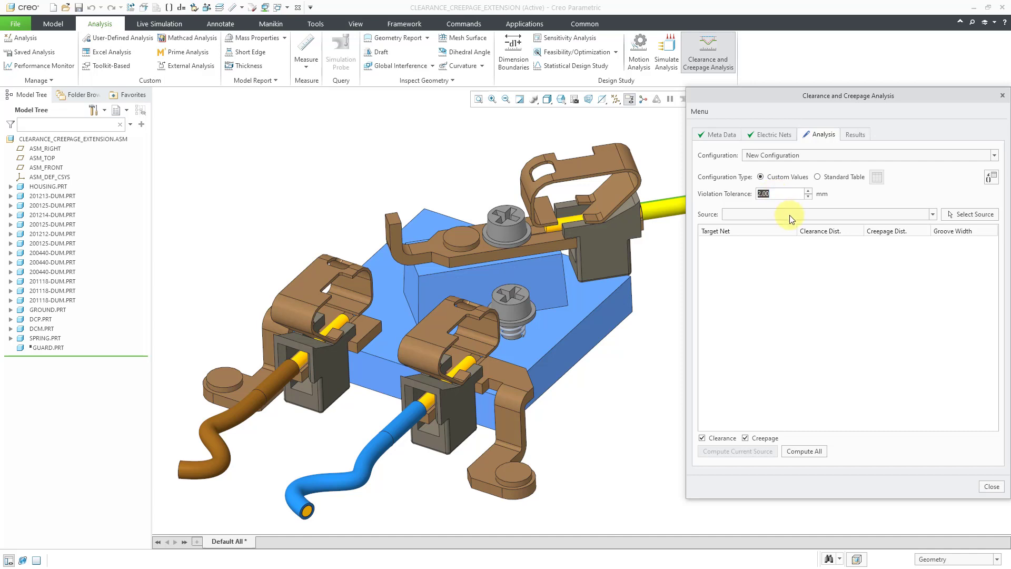
pyautogui.click(789, 214)
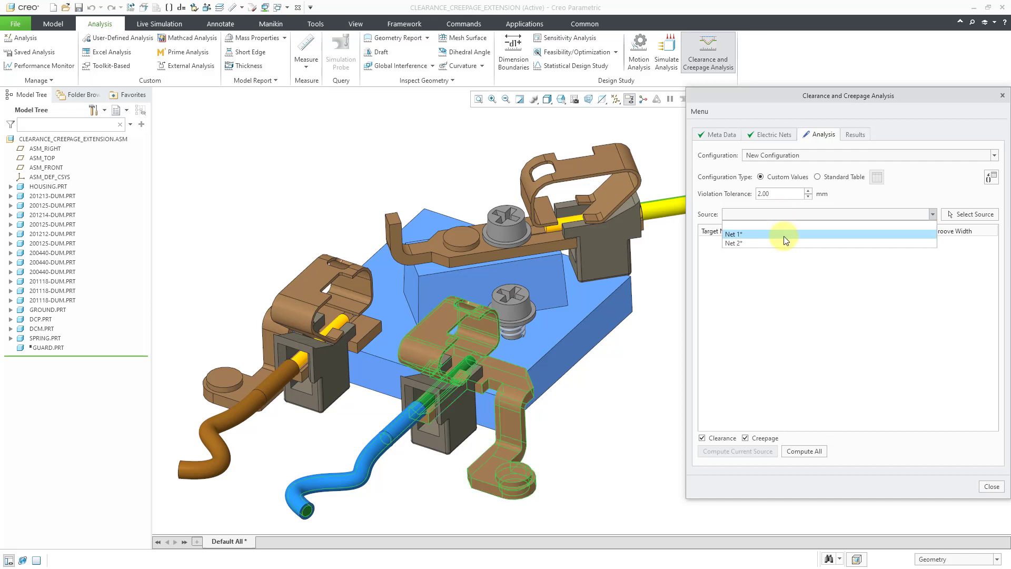
pyautogui.click(783, 236)
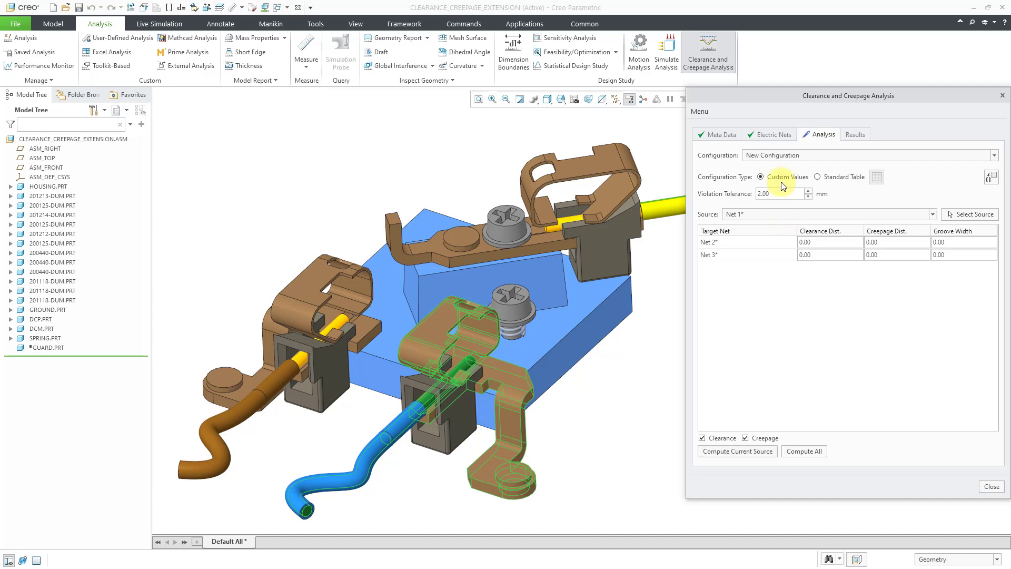
# Compare the potential and grounded electric nets with the target nets listed for the Net 1 source.
pyautogui.click(768, 135)
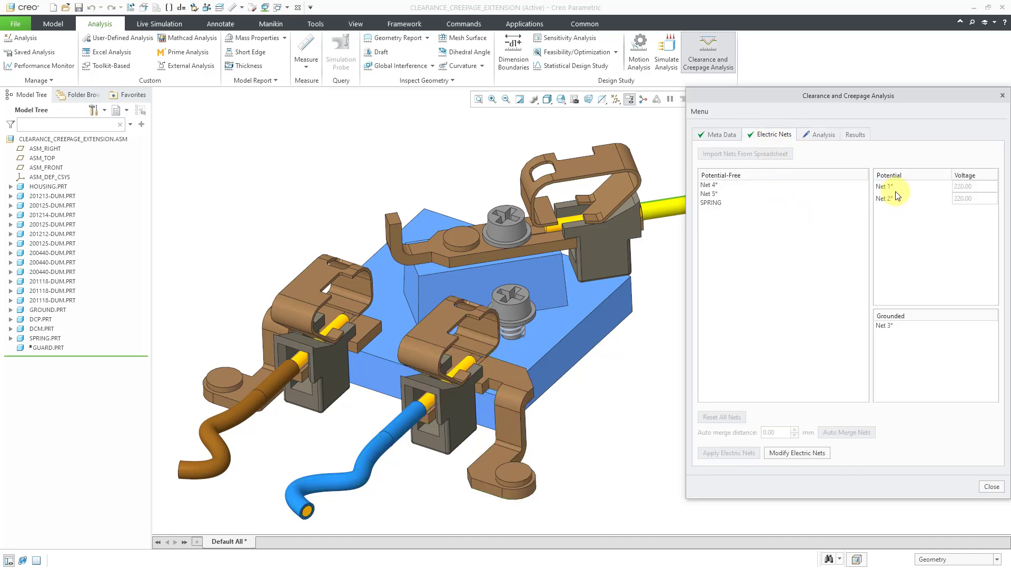
pyautogui.click(825, 134)
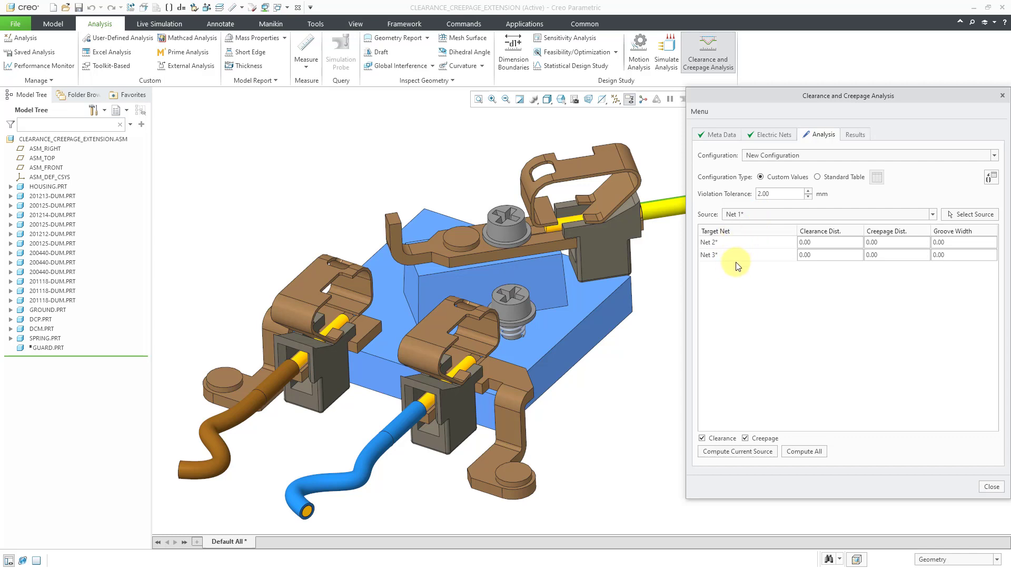
pyautogui.click(766, 136)
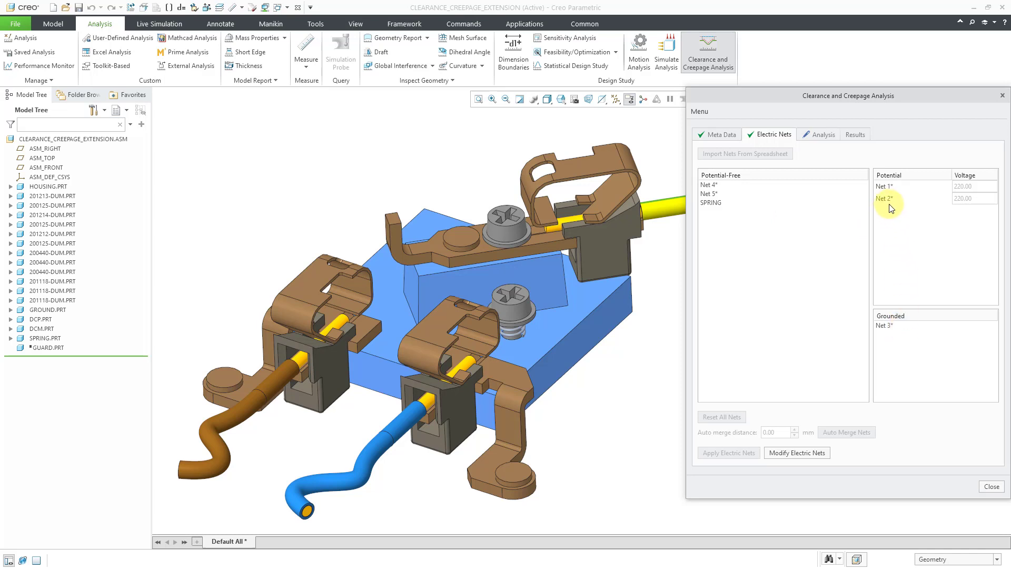
pyautogui.click(819, 134)
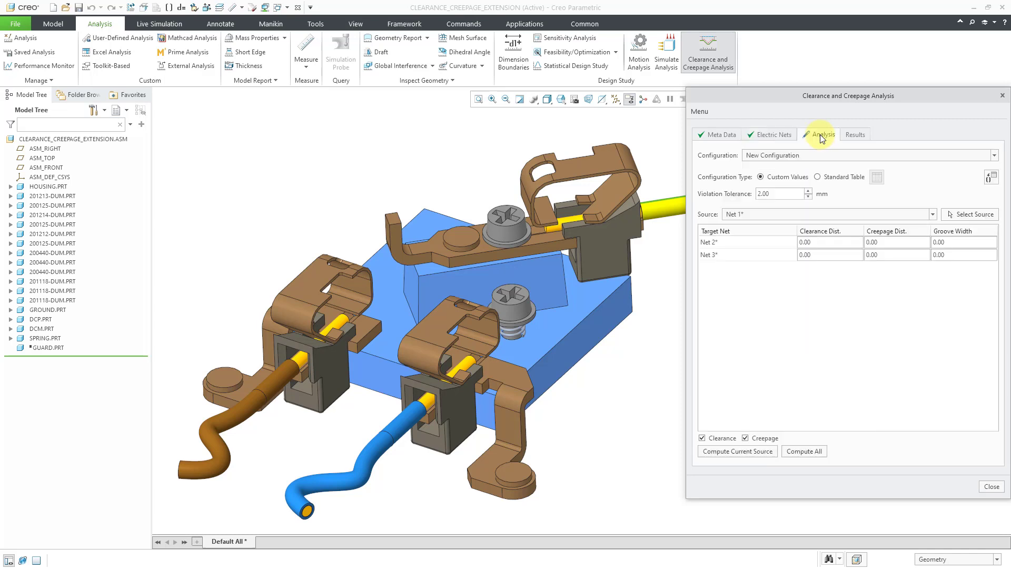
# Set the clearance distance to 7 mm for both target nets, Net 2 and Net 3.
pyautogui.click(830, 243)
pyautogui.write('7')
pyautogui.click(826, 252)
pyautogui.write('7')
pyautogui.press('Return')
# Set the creepage distance to 10 mm for both Net 2 and Net 3.
pyautogui.click(891, 241)
pyautogui.write('10')
pyautogui.press('Return')
pyautogui.doubleClick(887, 254)
pyautogui.write('10.00')
# Set the groove width to 0.5 for Net 2 and Net 3, and compute the analysis for all sources.
pyautogui.doubleClick(942, 242)
pyautogui.write('.5')
pyautogui.press('Return')
pyautogui.doubleClick(957, 254)
pyautogui.write('0.50')
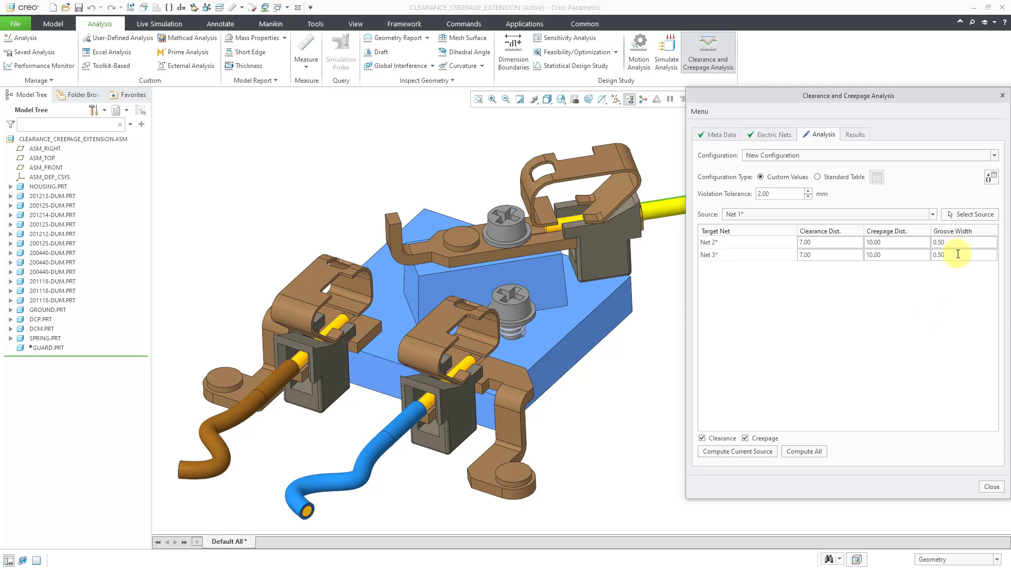
pyautogui.press('Return')
pyautogui.click(804, 451)
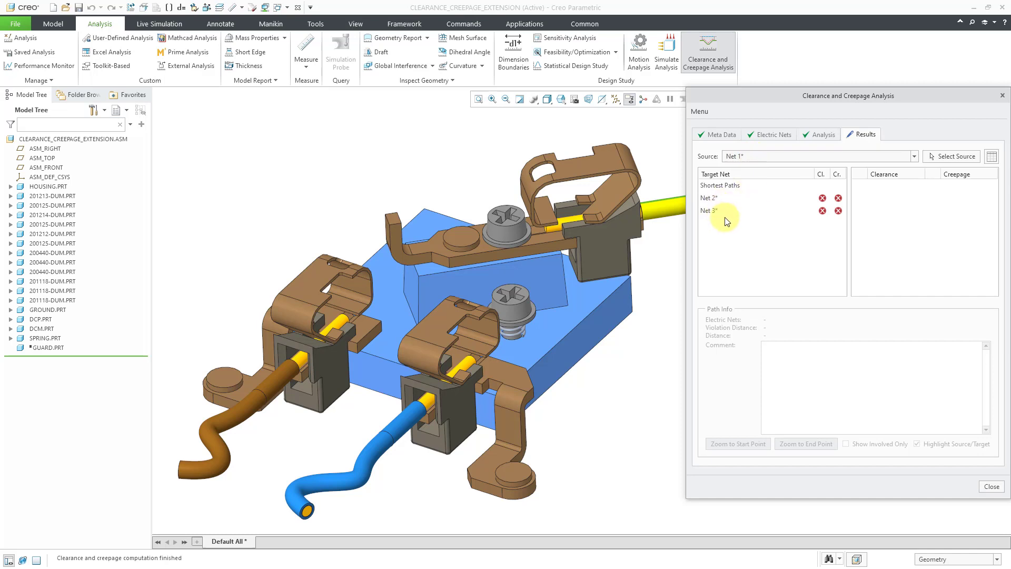
# Narrow the target net column and examine the clearance and creepage paths from Net 1 to Net 2 and Net 3.
pyautogui.moveTo(814, 175); pyautogui.dragTo(779, 172)
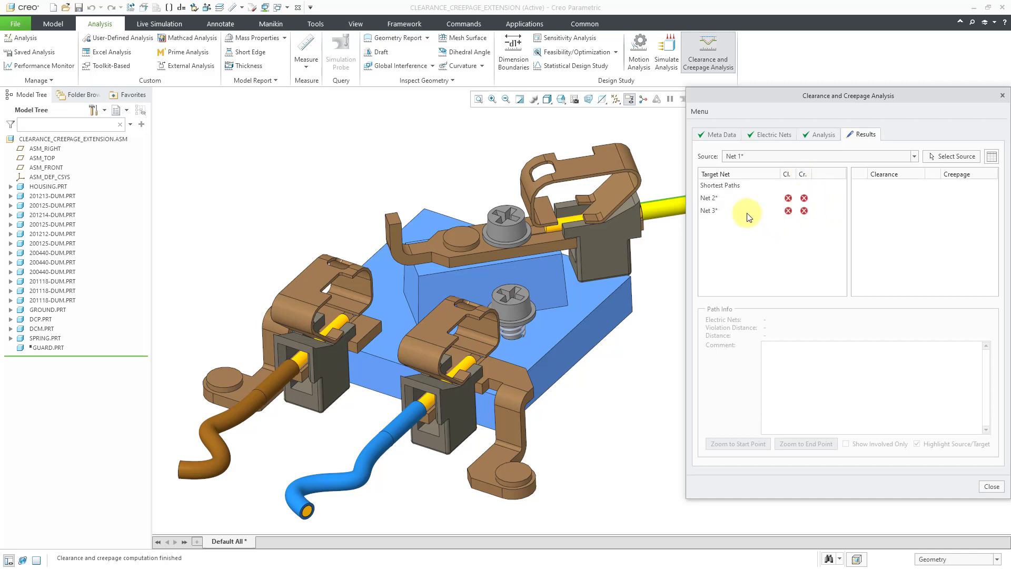
pyautogui.click(709, 197)
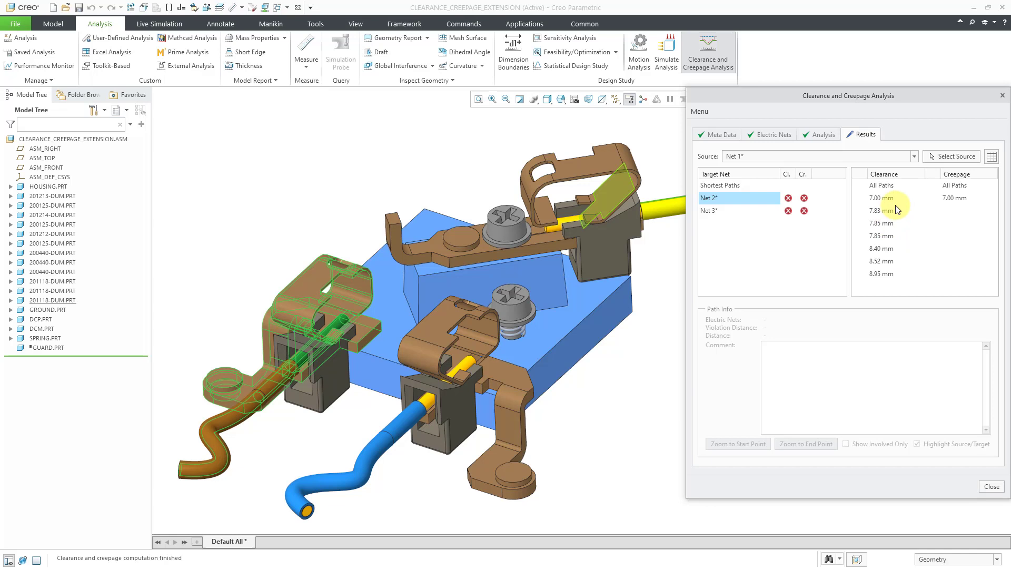
pyautogui.click(709, 210)
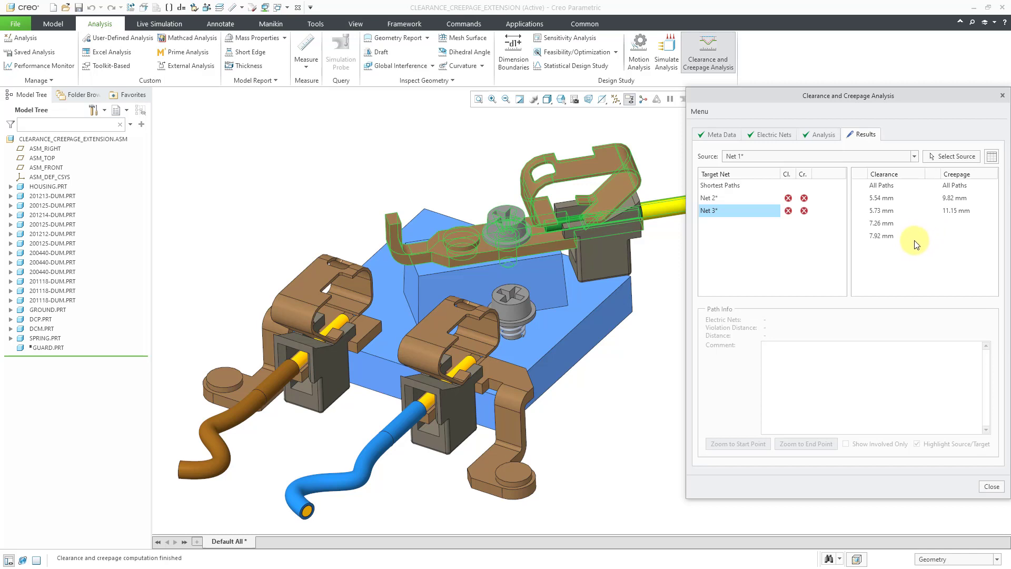
# Examine the shortest clearance path from Net 1 to Net 3, temporarily showing only the involved components.
pyautogui.click(883, 199)
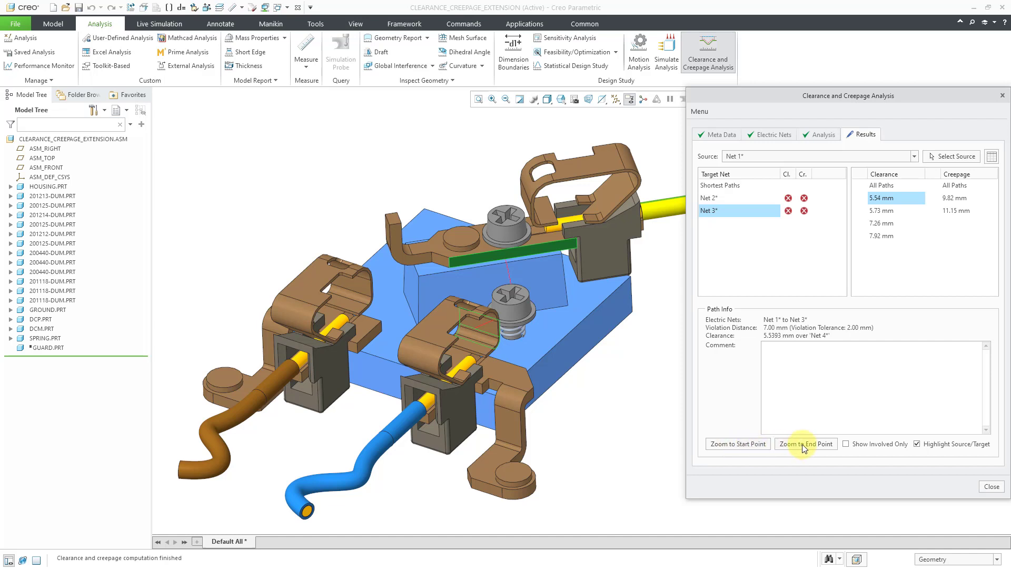
pyautogui.click(845, 443)
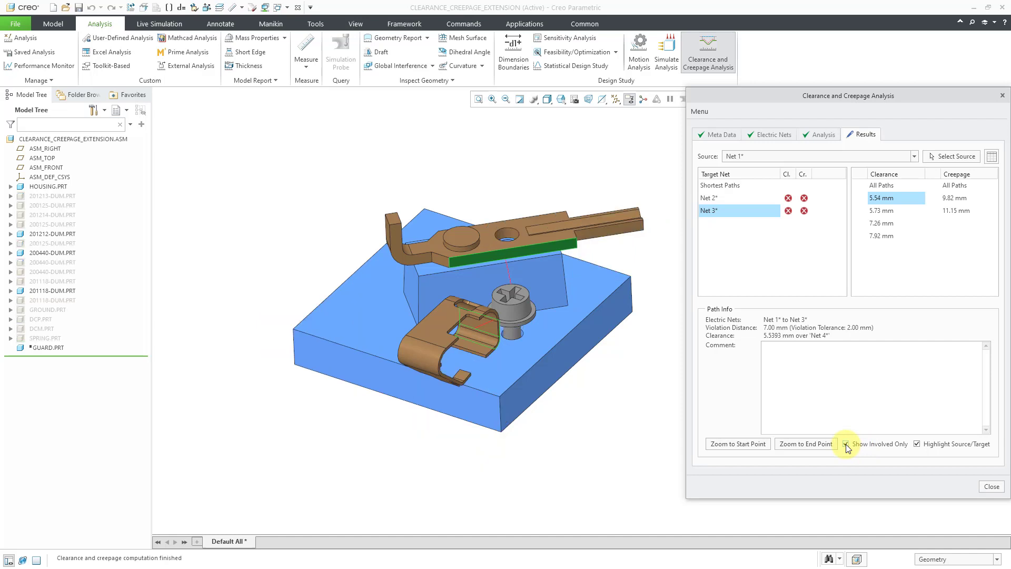
pyautogui.click(846, 444)
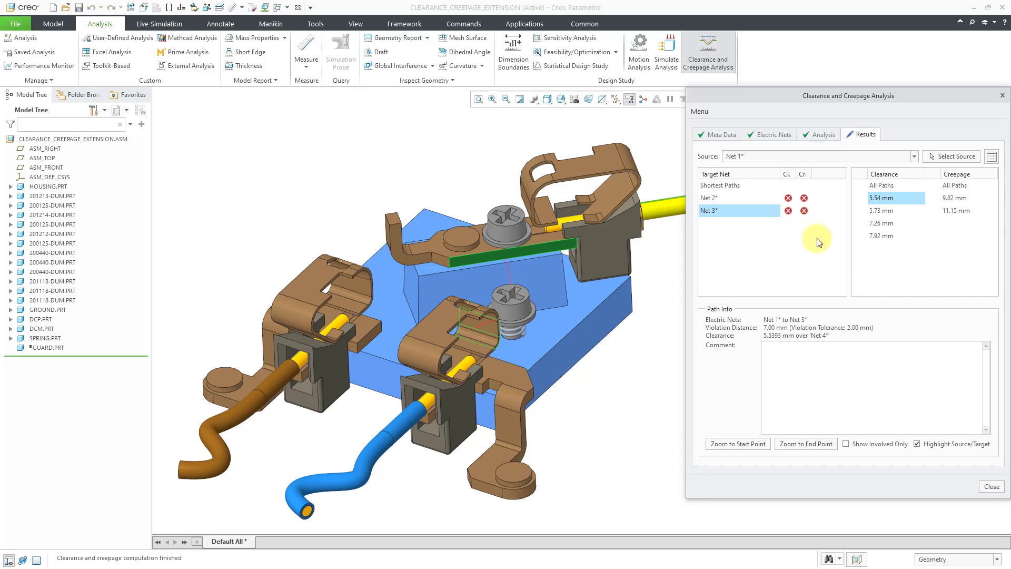
# Set the violation tolerance to 0 mm and recompute the analysis for all sources.
pyautogui.click(822, 135)
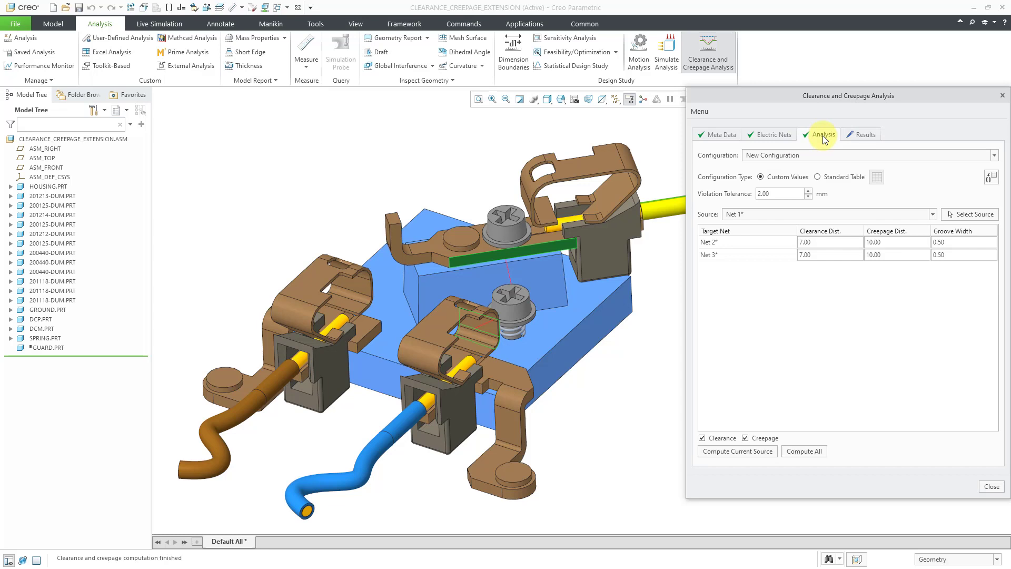
pyautogui.doubleClick(781, 193)
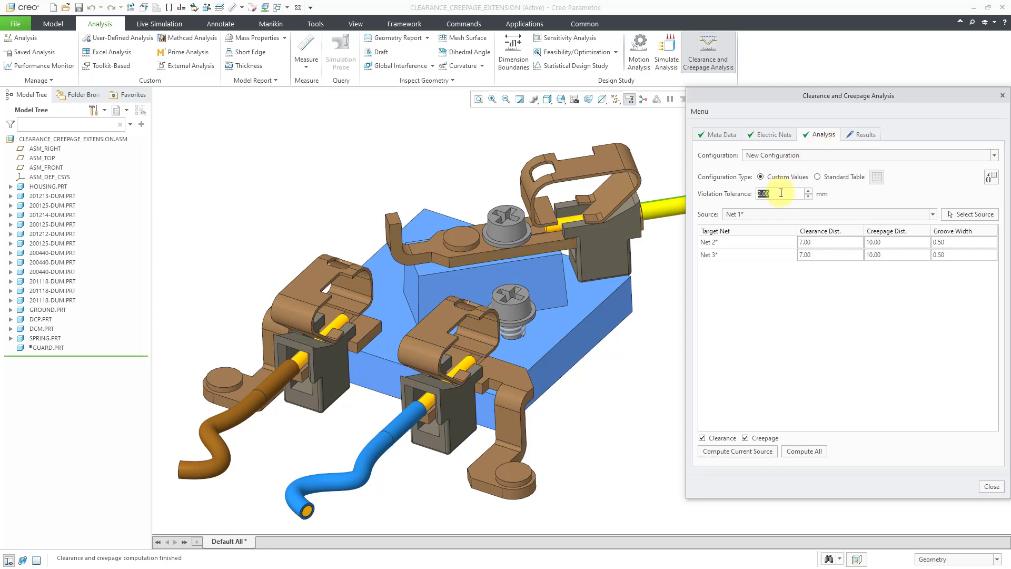
pyautogui.write('0')
pyautogui.press('Return')
pyautogui.click(800, 452)
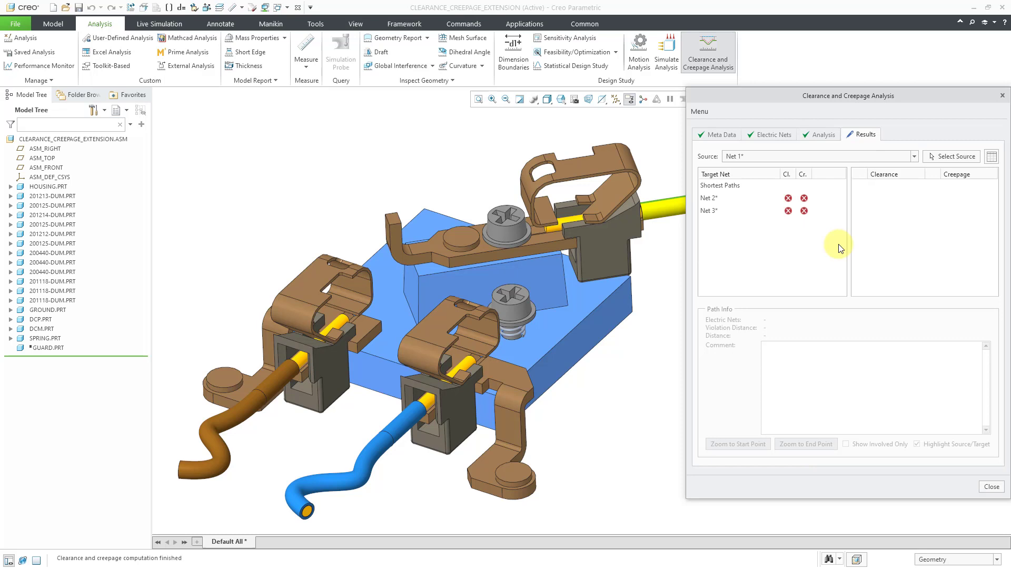
# Review the recomputed paths for Net 2 and Net 3 and the analysis settings, and close the analysis.
pyautogui.click(709, 198)
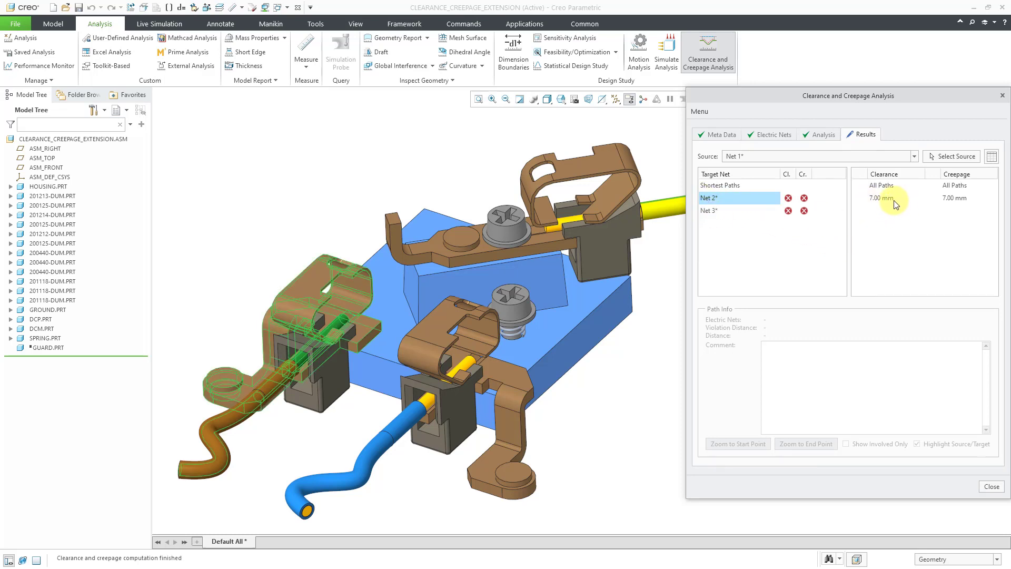
pyautogui.click(715, 211)
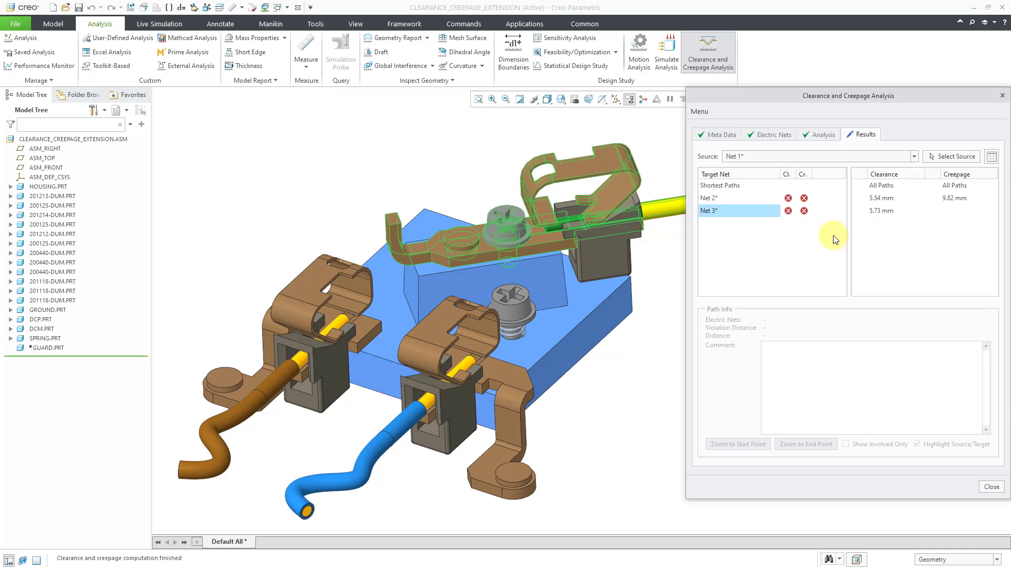
pyautogui.click(820, 136)
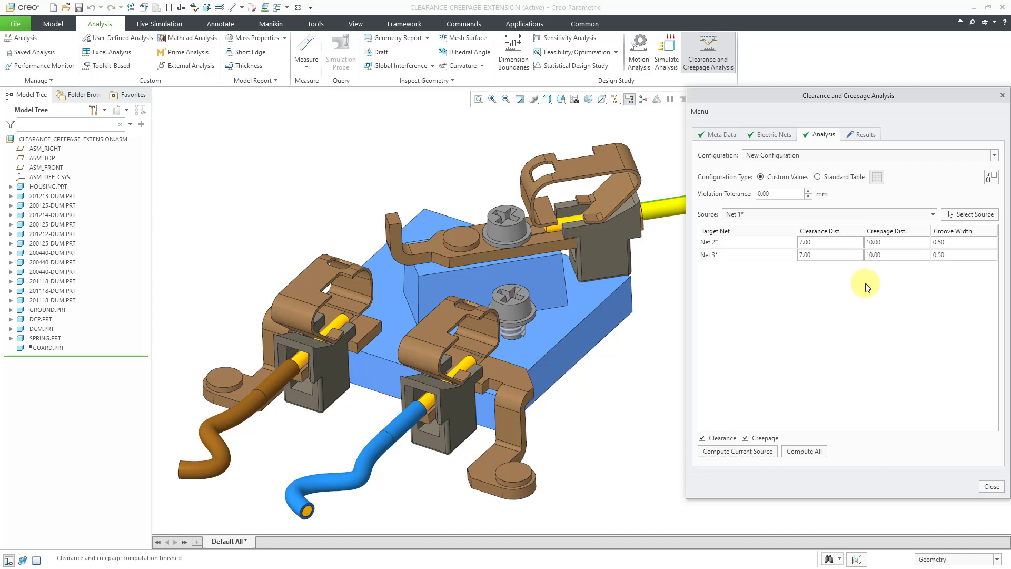
pyautogui.click(989, 487)
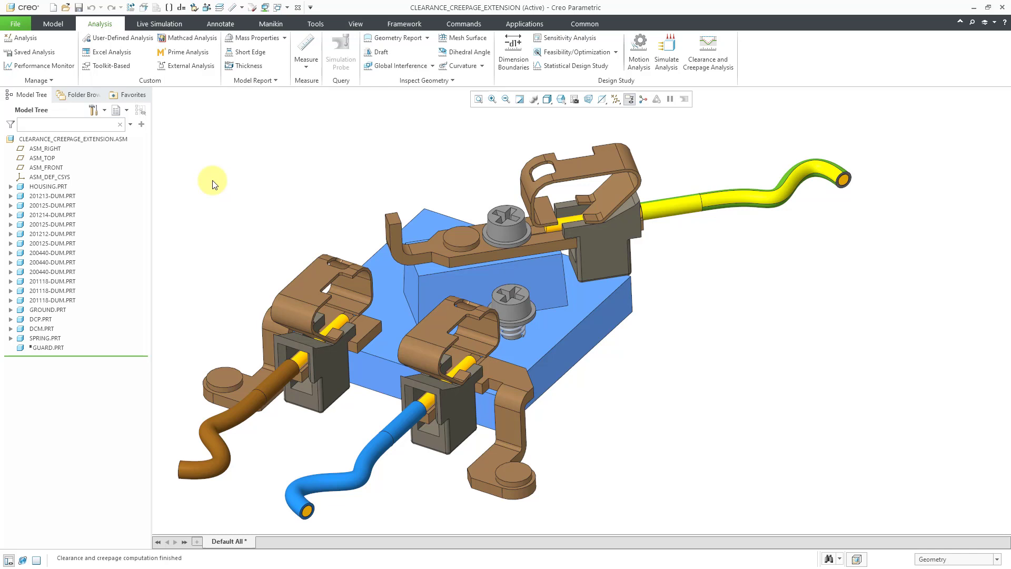
# Open the HOUSING part and move its insertion point below Extrude 7 to include Extrude 5 and Extrude 7.
pyautogui.click(60, 188)
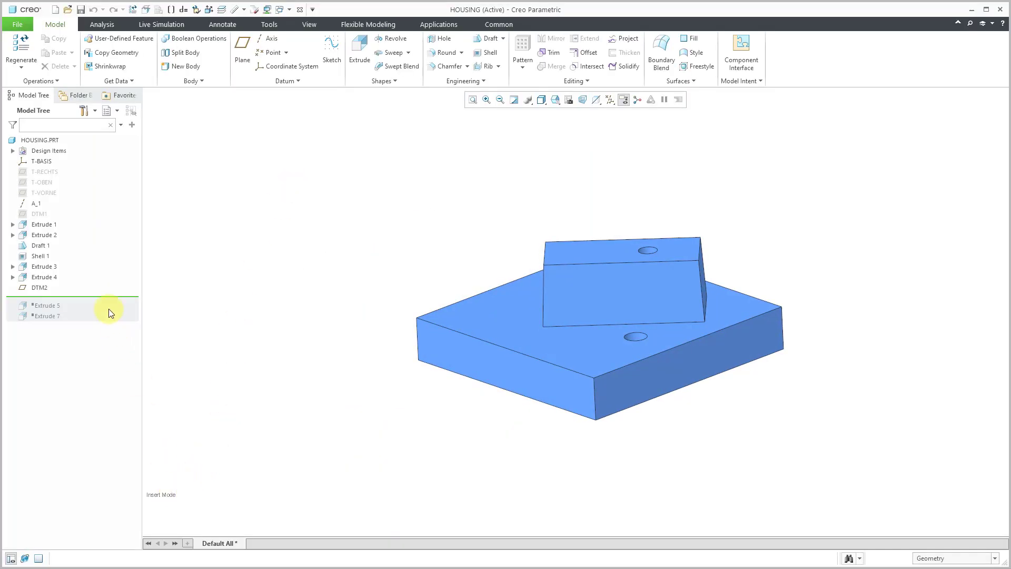
pyautogui.moveTo(107, 299); pyautogui.dragTo(108, 322)
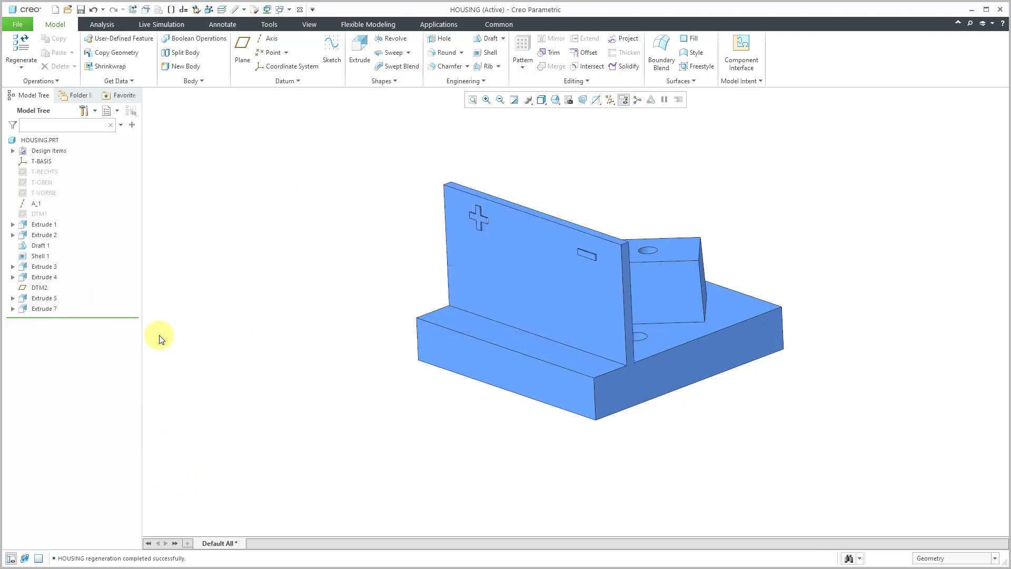
pyautogui.moveTo(454, 372); pyautogui.dragTo(478, 352, button='middle')
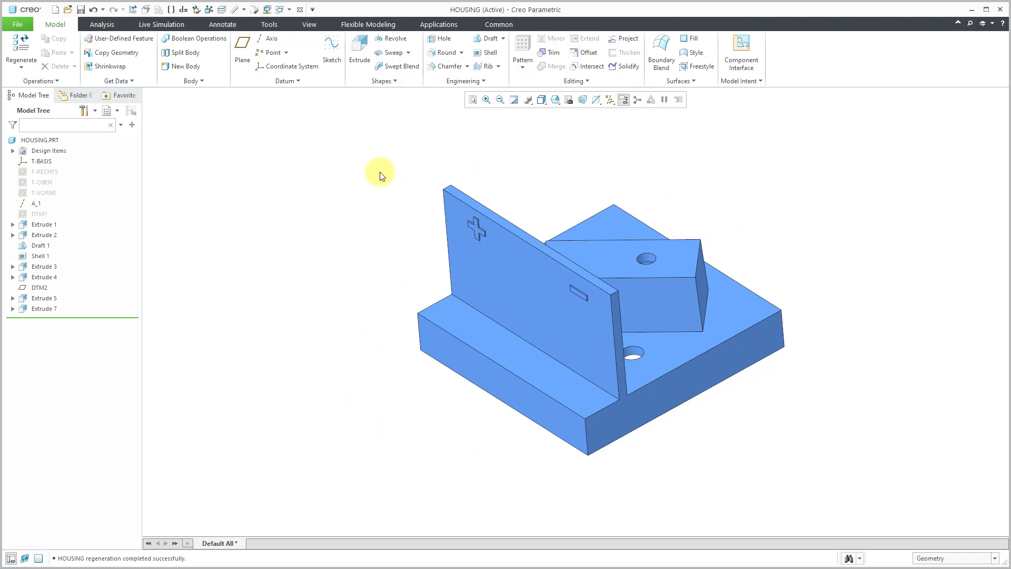
# Return from the HOUSING part to the CLEARANCE_CREEPAGE_EXTENSION assembly and resume the suppressed GUARD part.
pyautogui.click(300, 10)
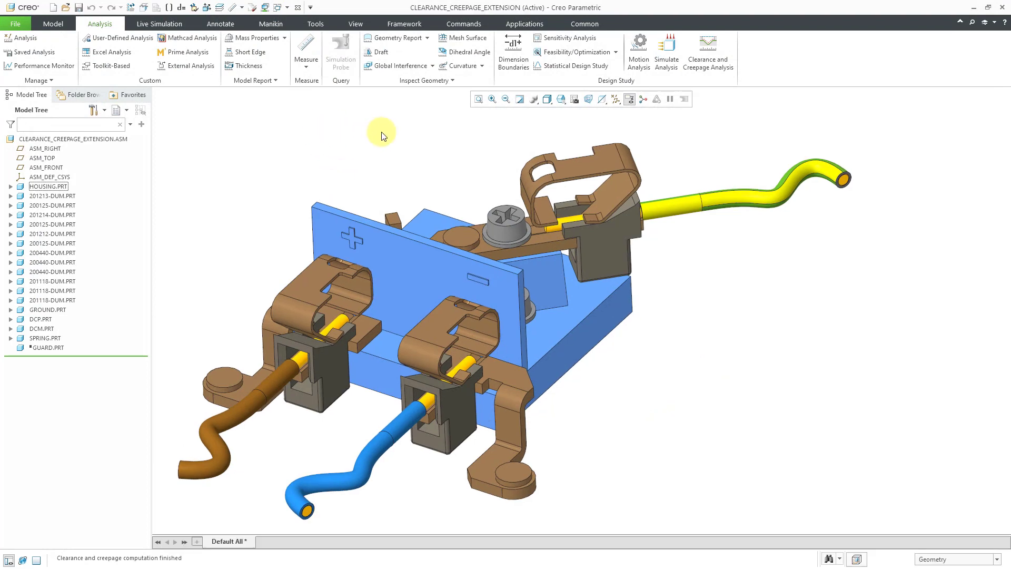
pyautogui.moveTo(424, 163); pyautogui.dragTo(426, 166, button='middle')
pyautogui.click(55, 348)
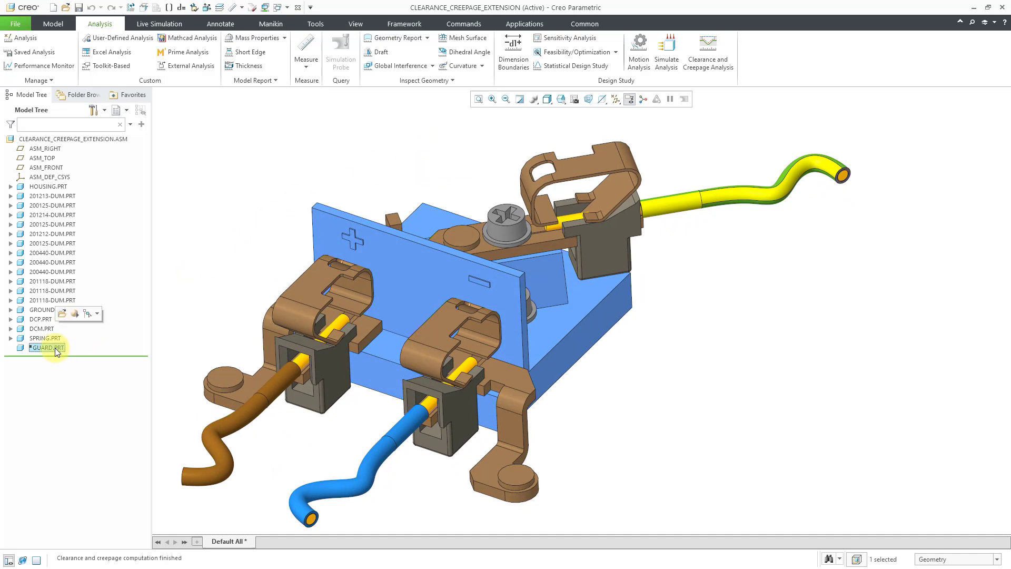
pyautogui.click(74, 314)
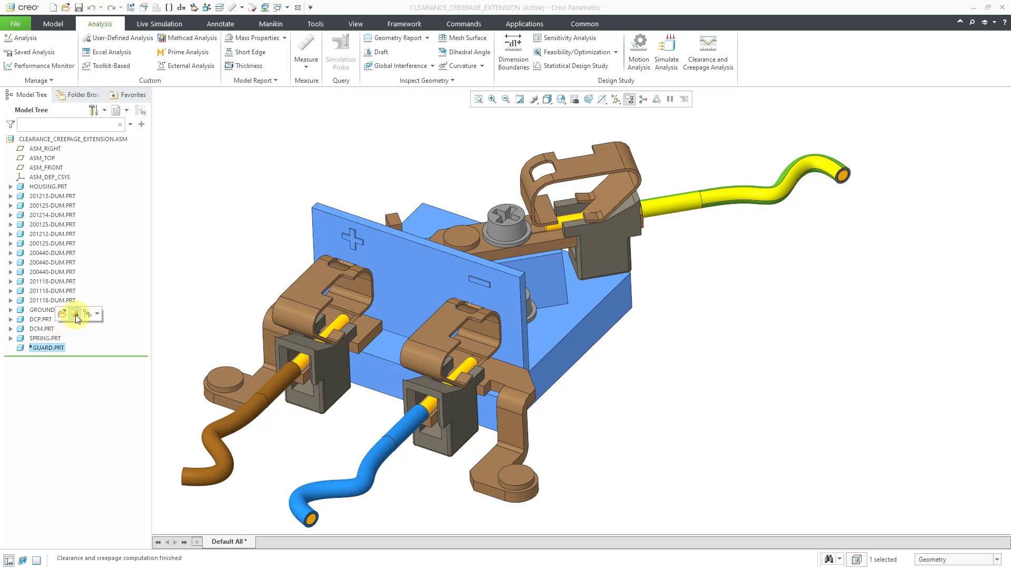
pyautogui.click(221, 247)
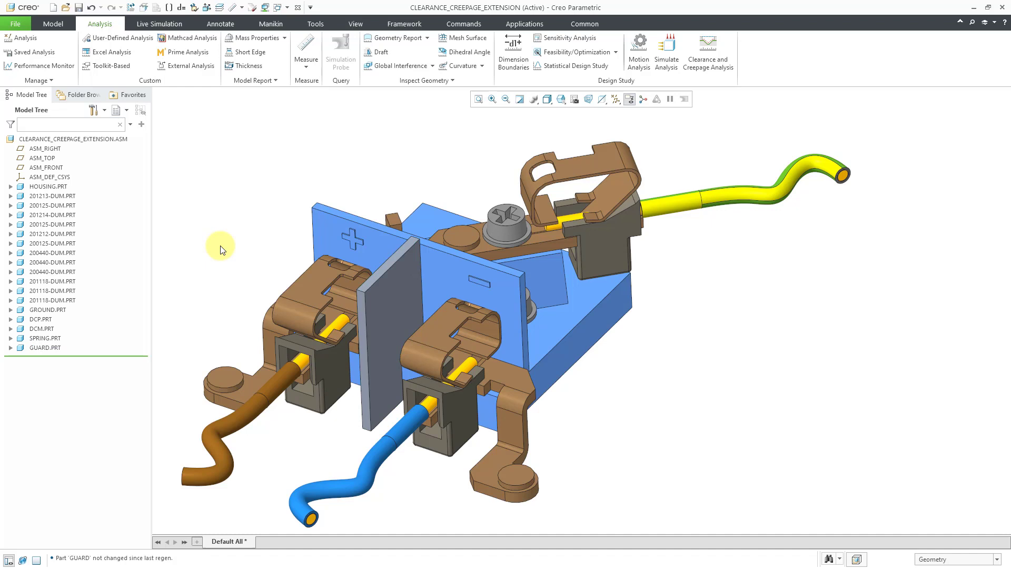
# Start the Clearance and Creepage Analysis and set the GUARD part's CTI to 300, temporarily listing only parts with undefined CTI values.
pyautogui.click(715, 59)
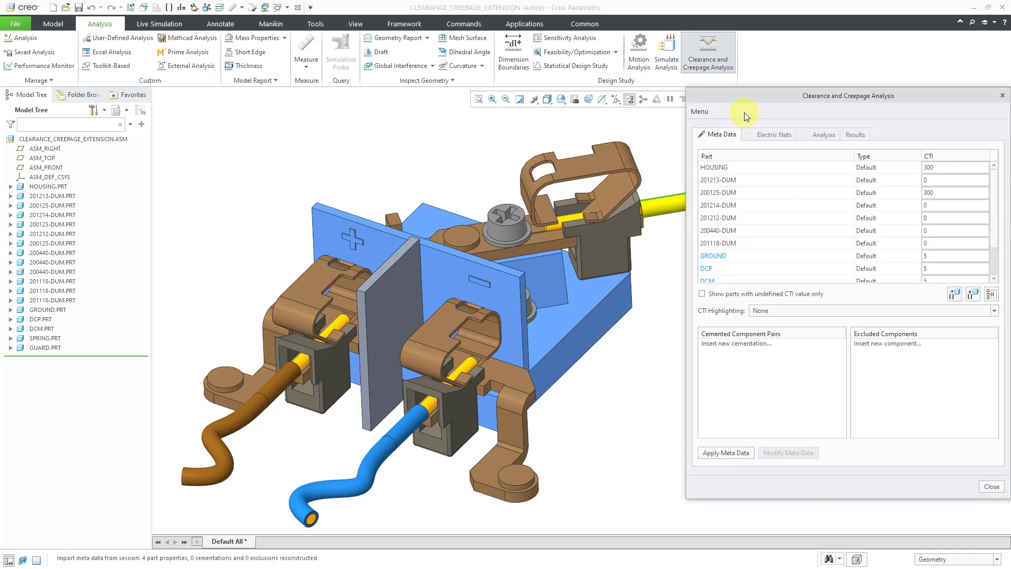
pyautogui.moveTo(993, 207)
pyautogui.mouseDown()
pyautogui.moveTo(992, 230)
pyautogui.moveTo(988, 194)
pyautogui.moveTo(988, 220)
pyautogui.mouseUp()
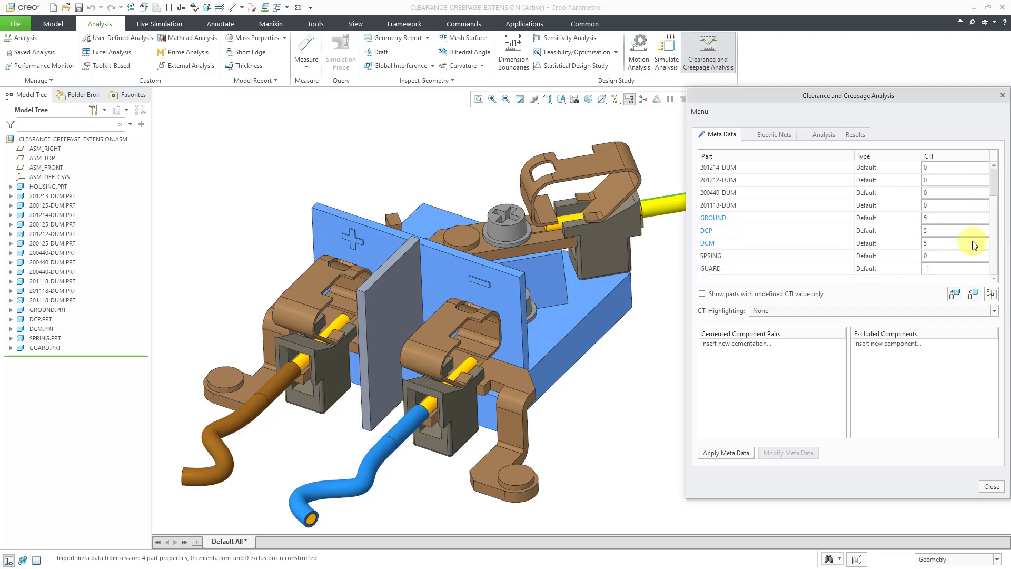
pyautogui.click(702, 293)
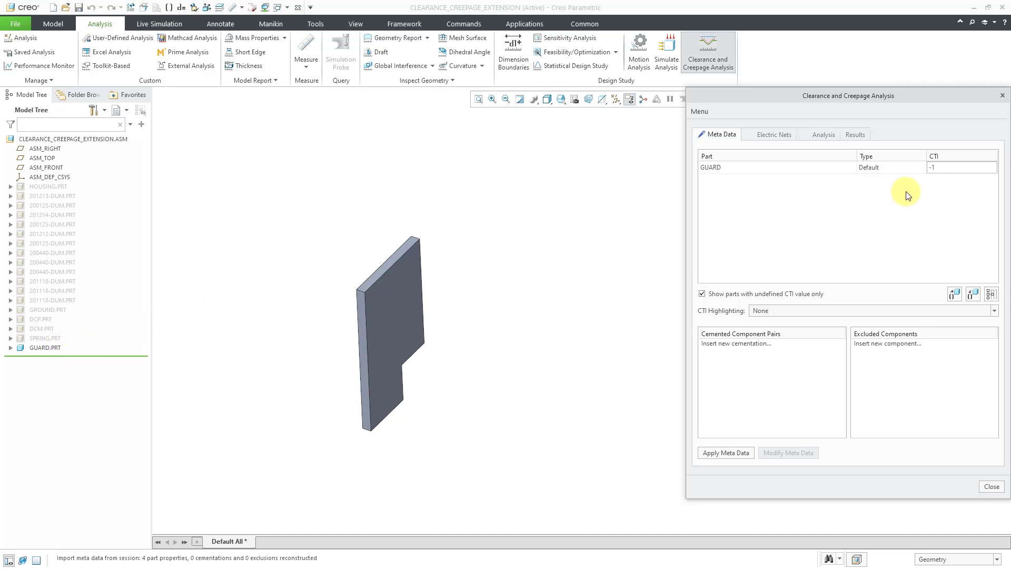
pyautogui.doubleClick(932, 167)
pyautogui.write('300')
pyautogui.press('Return')
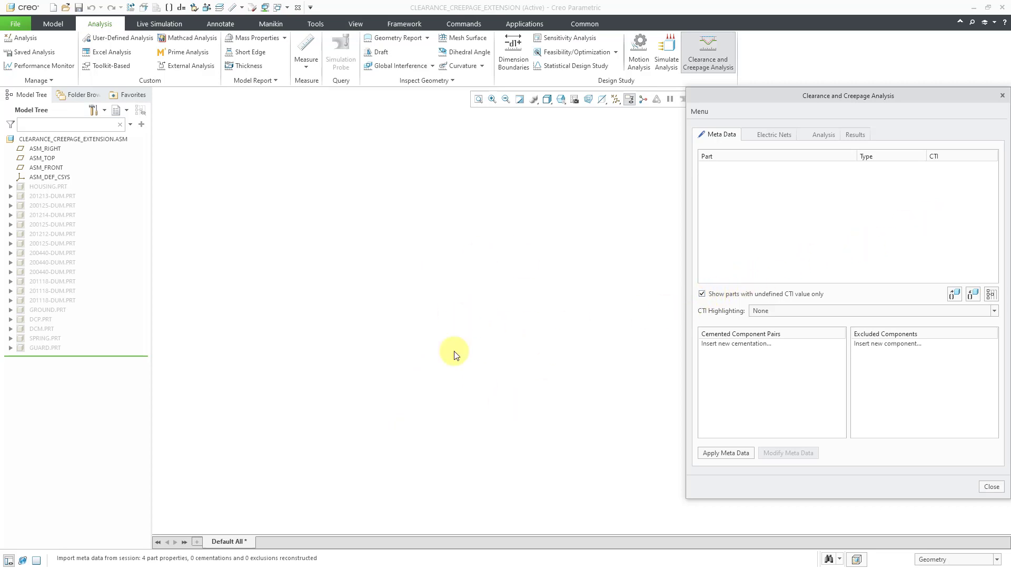
pyautogui.click(702, 294)
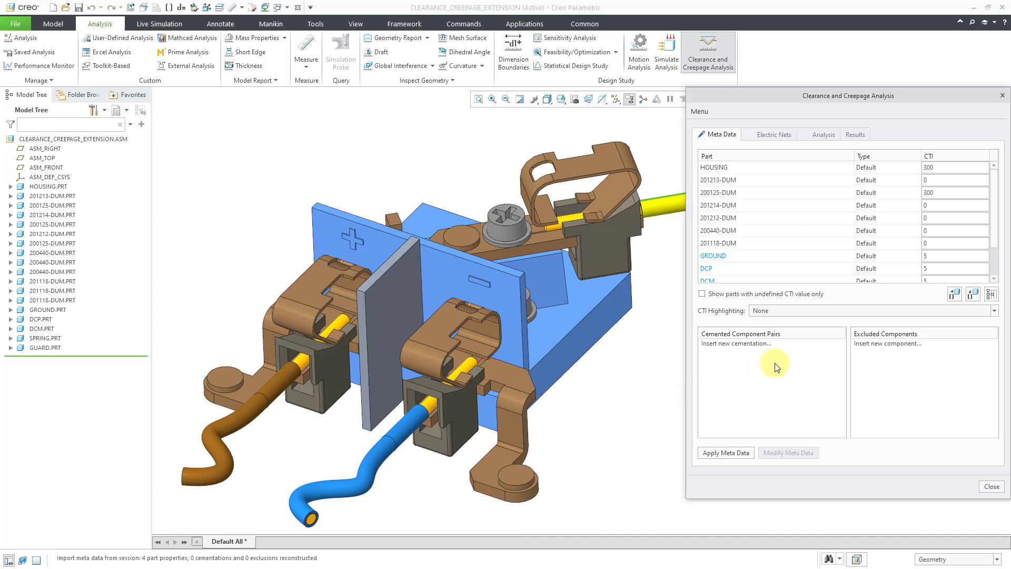
# Define HOUSING and GUARD as a cemented component pair, and apply the meta data and electric nets.
pyautogui.click(758, 352)
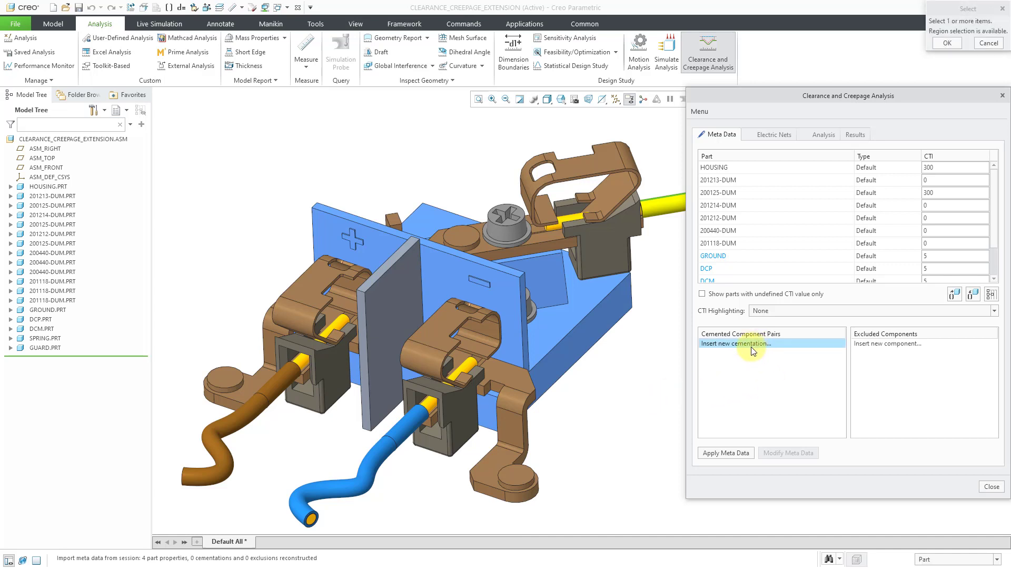
pyautogui.click(590, 324)
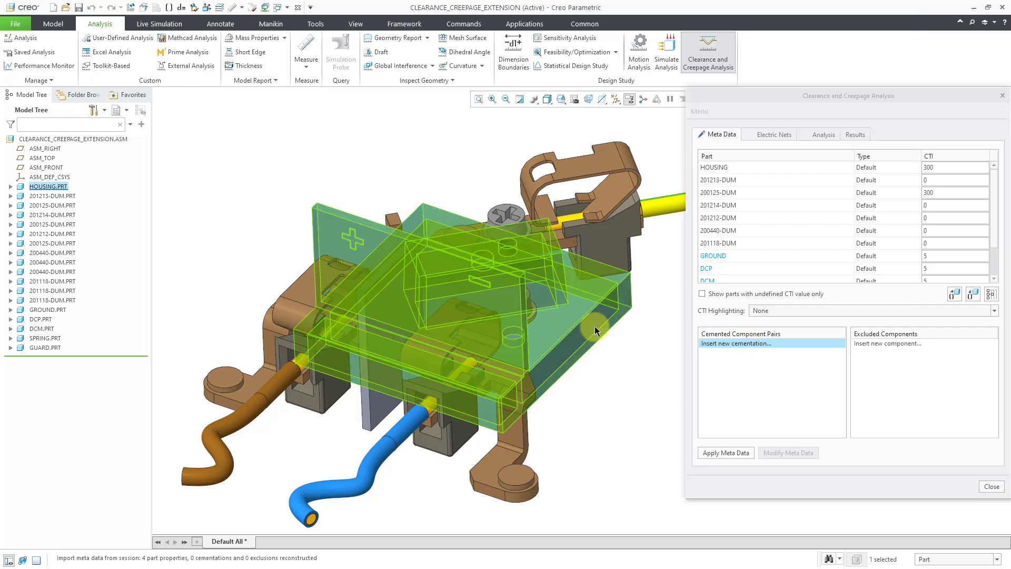
pyautogui.click(374, 412)
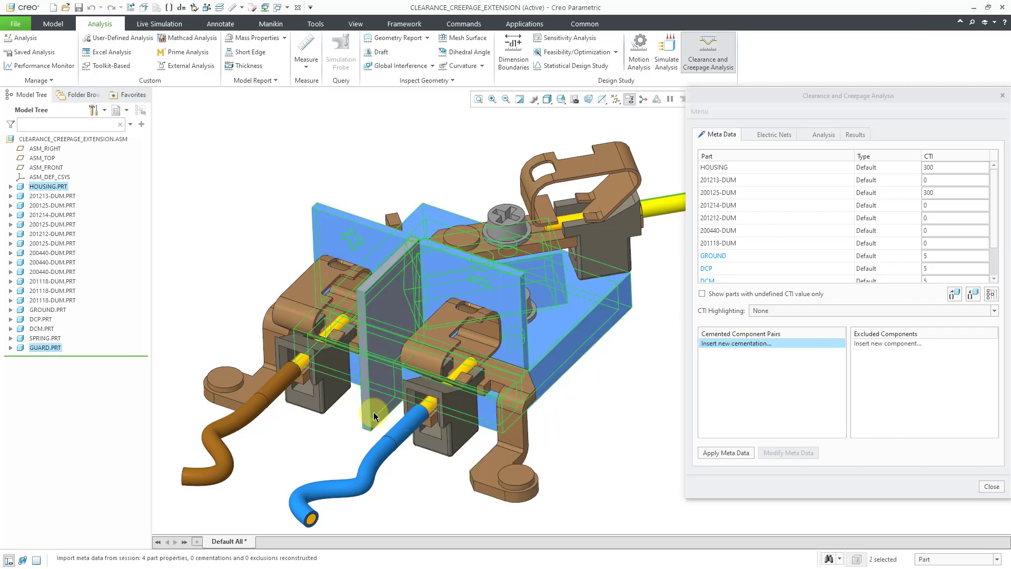
pyautogui.middleClick(599, 376)
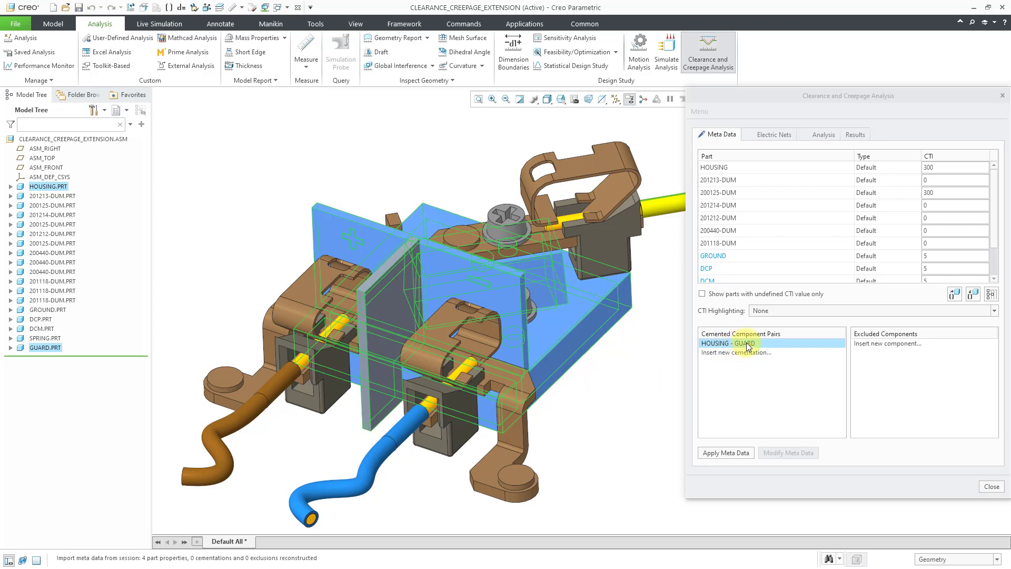
pyautogui.click(745, 453)
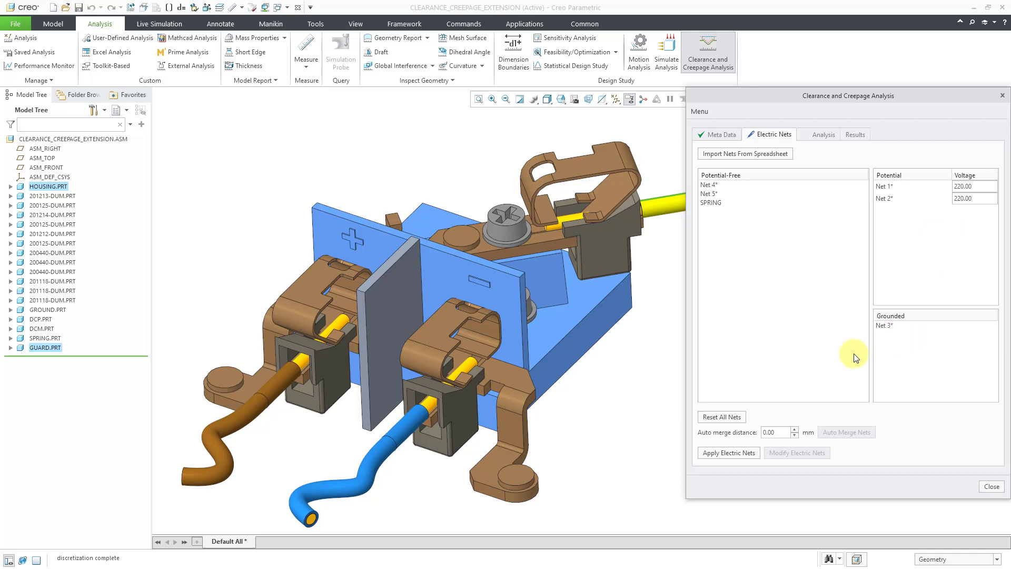
pyautogui.click(740, 453)
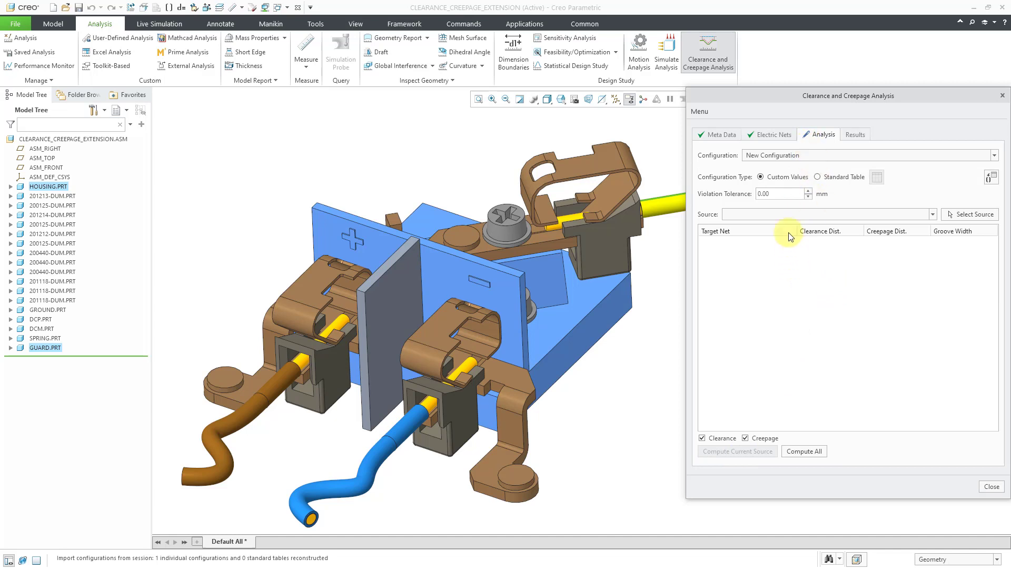
# Set the violation tolerance to 2 mm, choose Net 1 as the source, and compute the analysis for all sources.
pyautogui.doubleClick(781, 192)
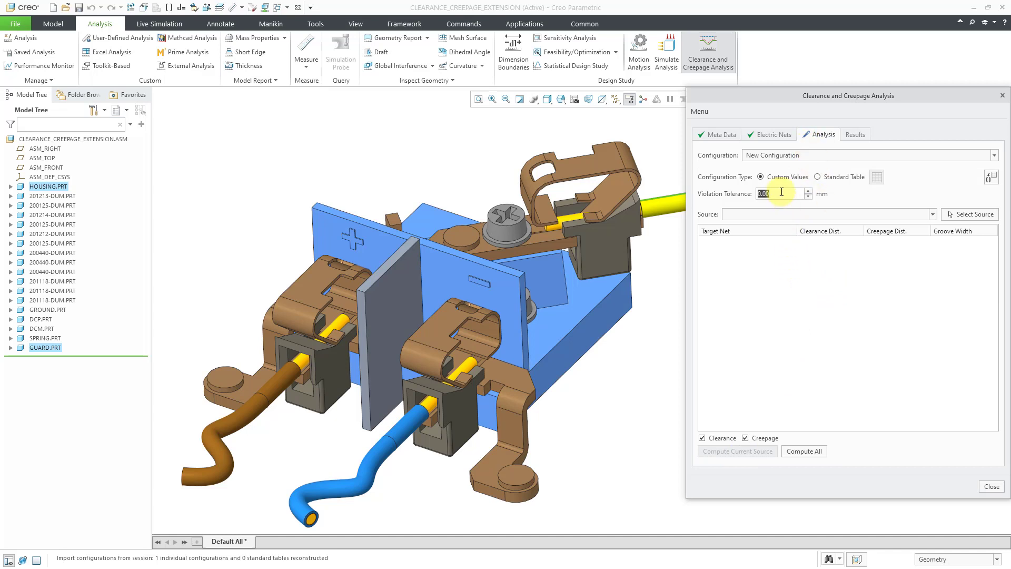
pyautogui.write('2')
pyautogui.press('Return')
pyautogui.click(804, 214)
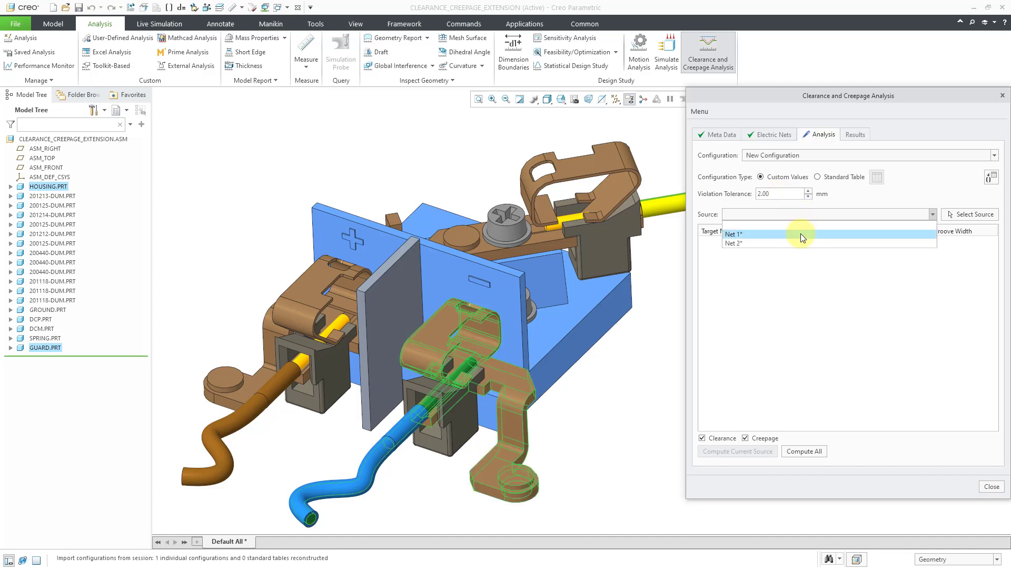
pyautogui.click(800, 233)
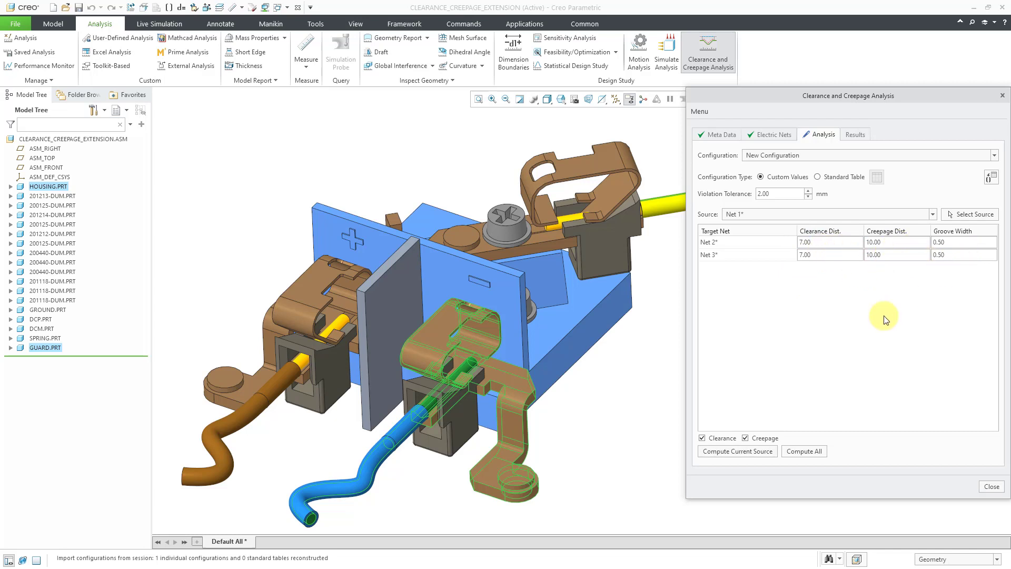
pyautogui.click(804, 452)
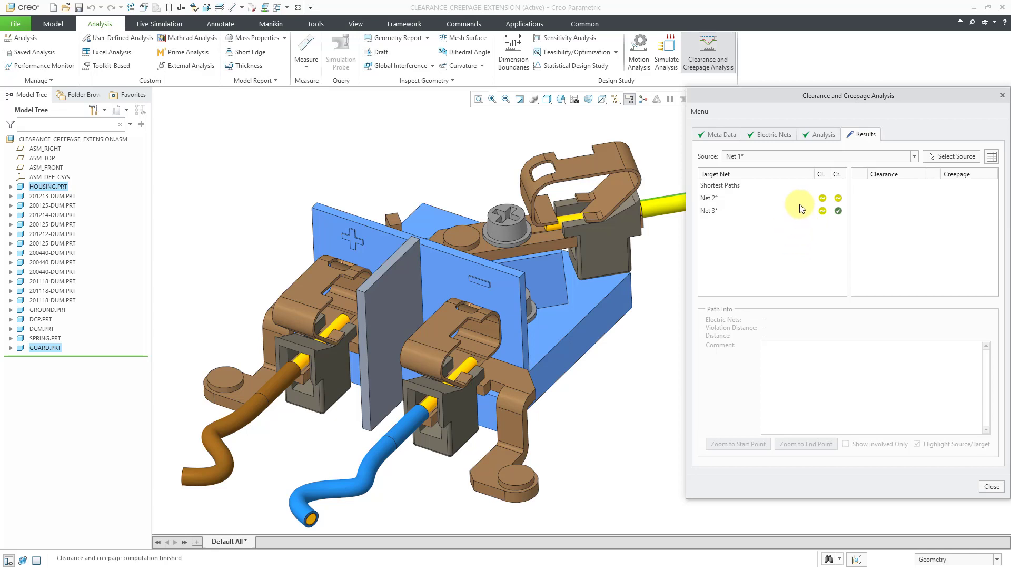
# Change the violation tolerance to 0 mm and recompute clearance and creepage for all sources.
pyautogui.click(821, 135)
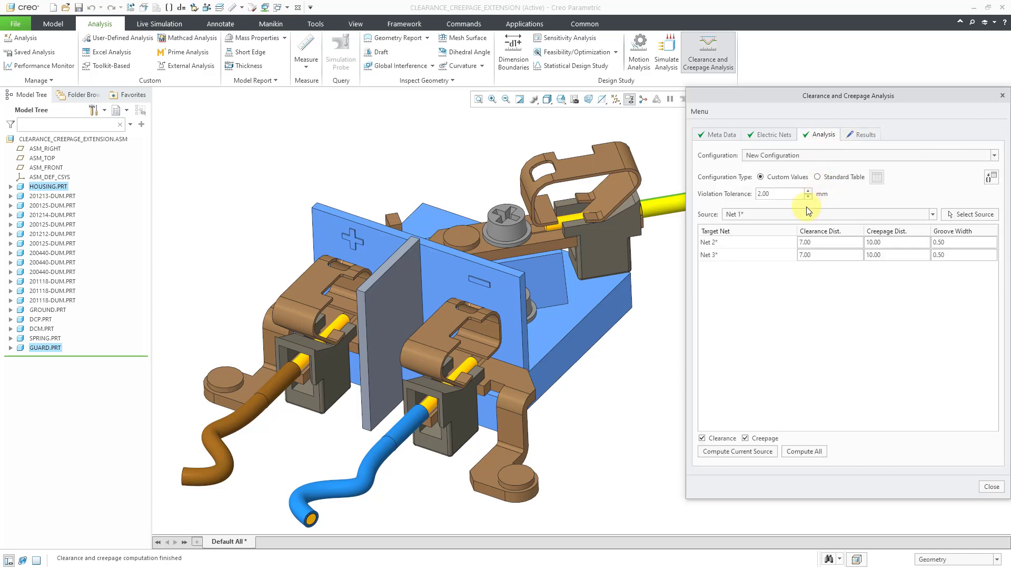
pyautogui.doubleClick(794, 193)
pyautogui.write('0')
pyautogui.press('Return')
pyautogui.click(805, 451)
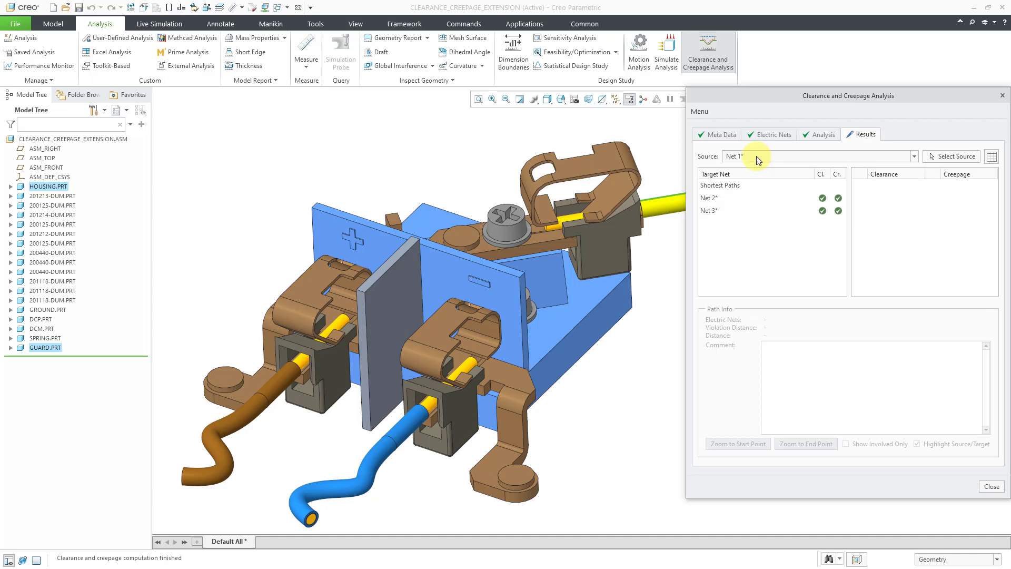
# Review the clearance and creepage results from Net 1 to target nets Net 3 and Net 2.
pyautogui.click(708, 212)
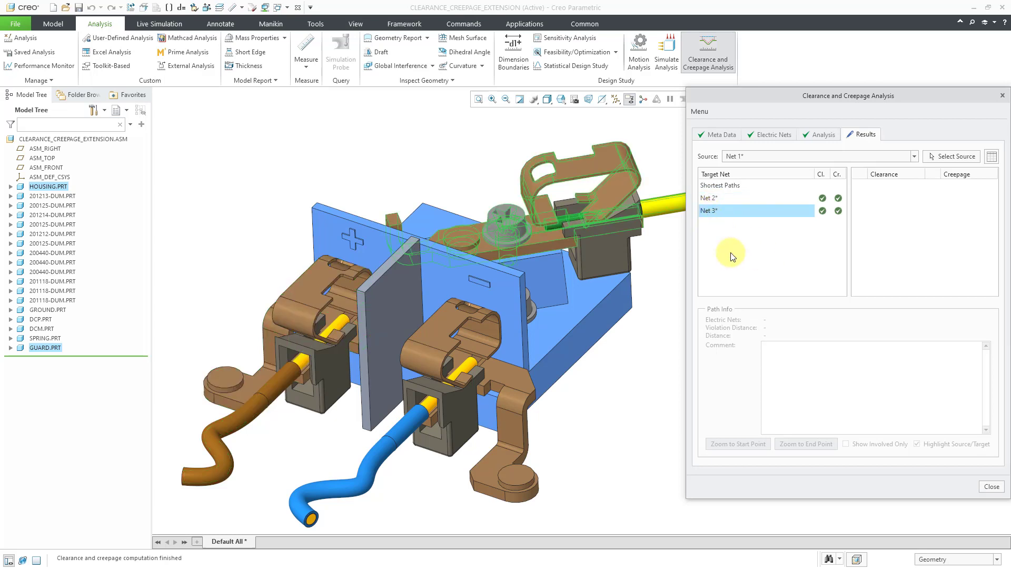
pyautogui.click(472, 166)
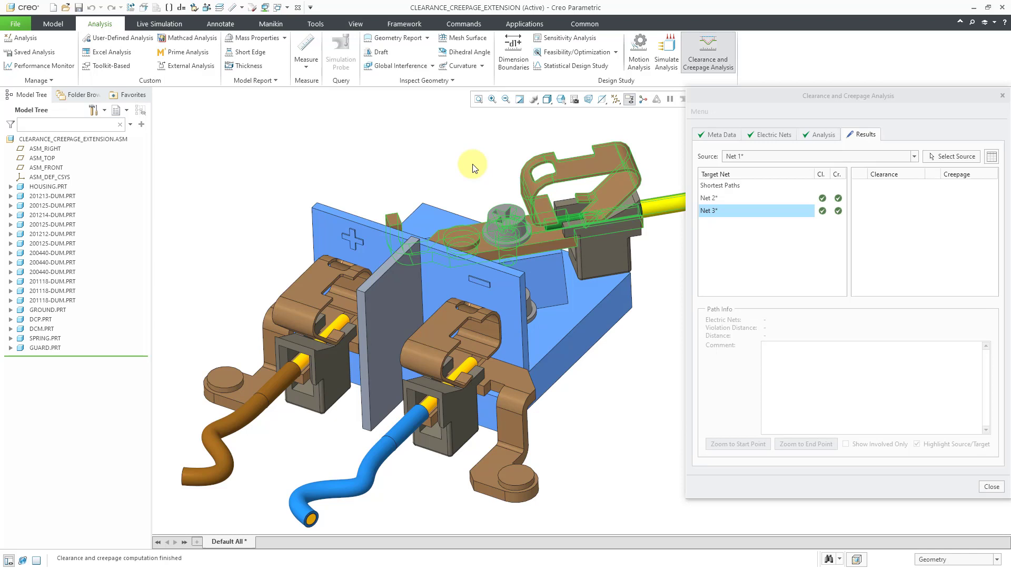
pyautogui.click(717, 198)
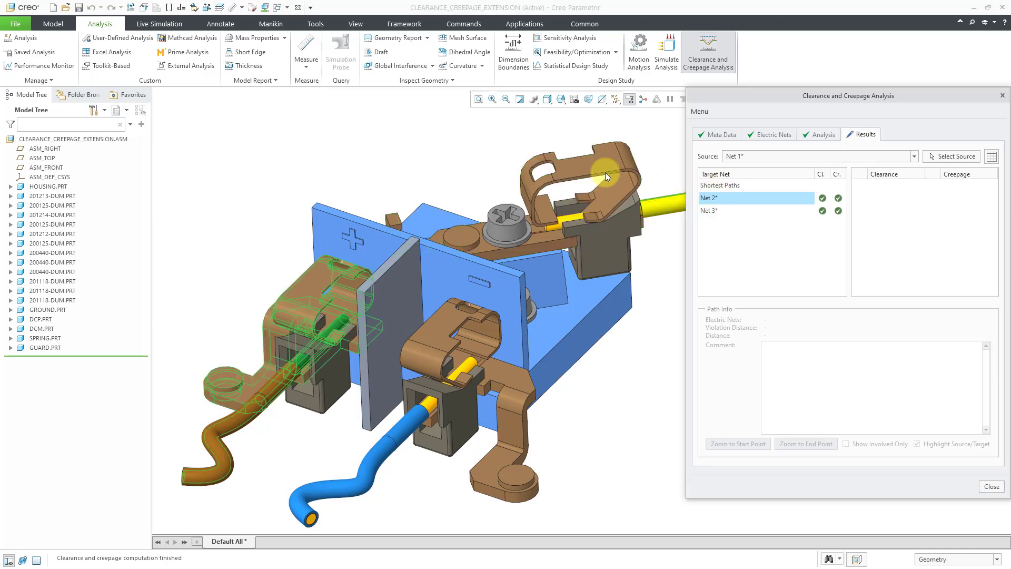